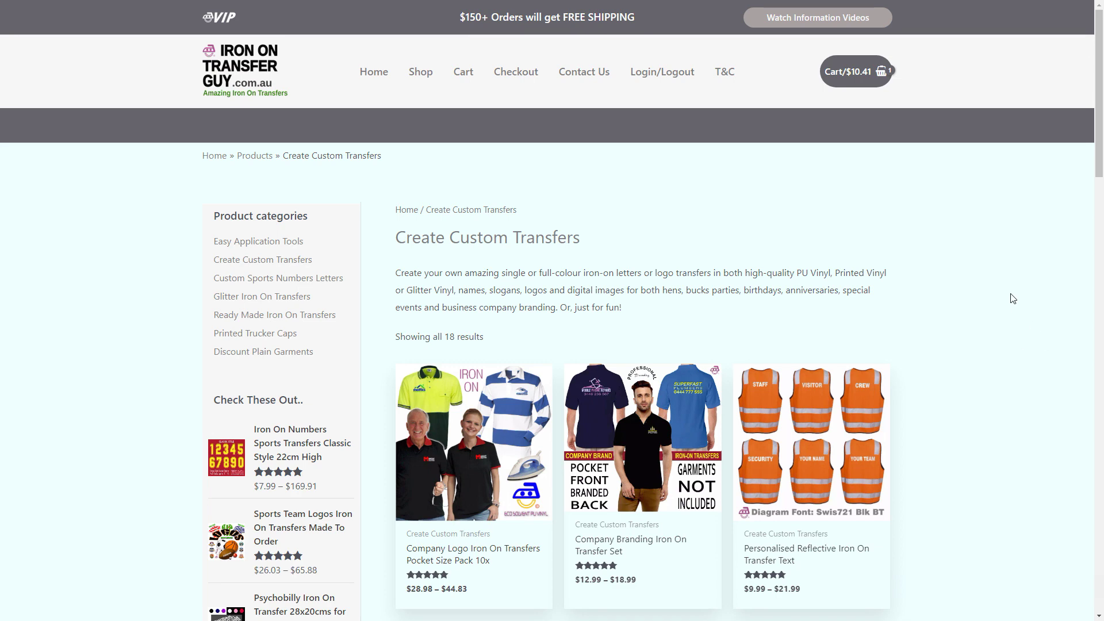
# Open the KIDS Personalised Custom Iron On Transfer Names Slogans product and dismiss its introductory text editor notice
pyautogui.scroll(-6, 962, 270)
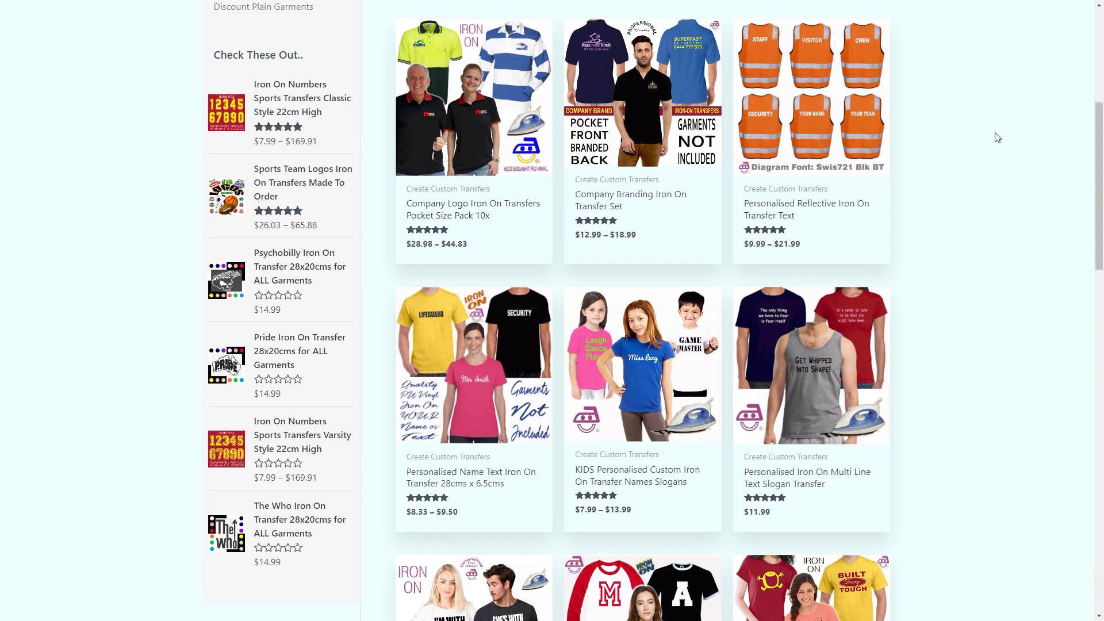
pyautogui.scroll(-3, 997, 137)
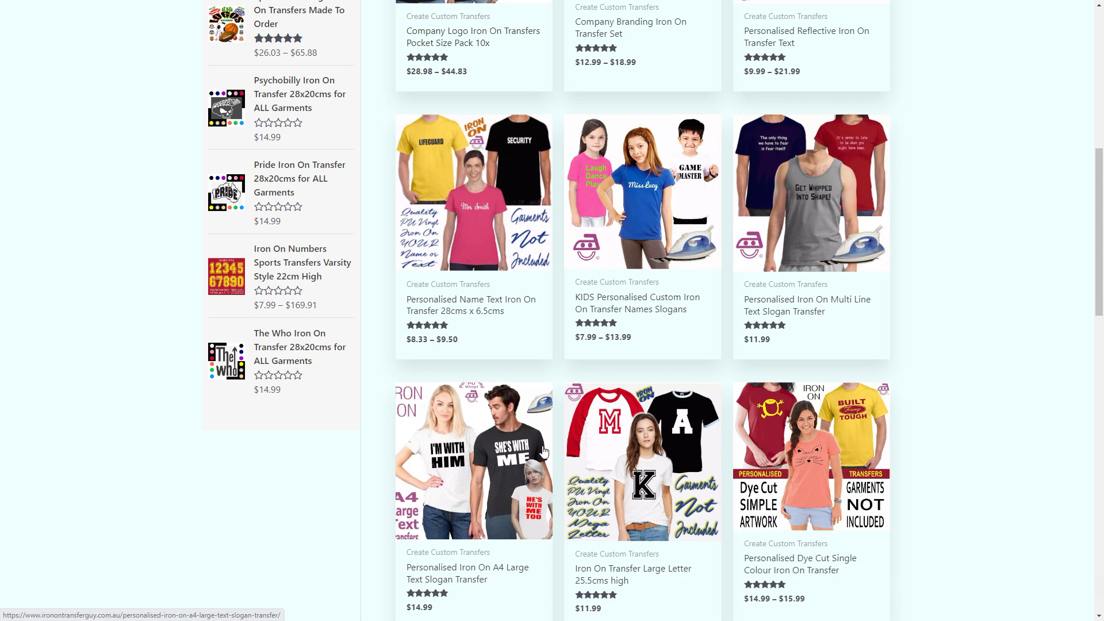
pyautogui.scroll(1, 747, 230)
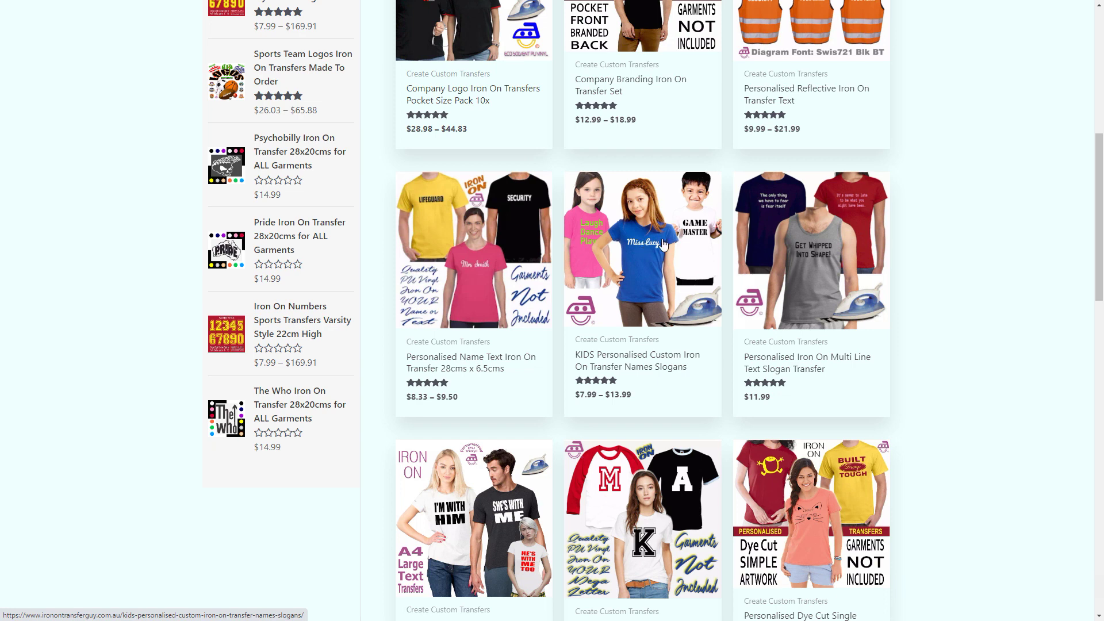
pyautogui.click(642, 248)
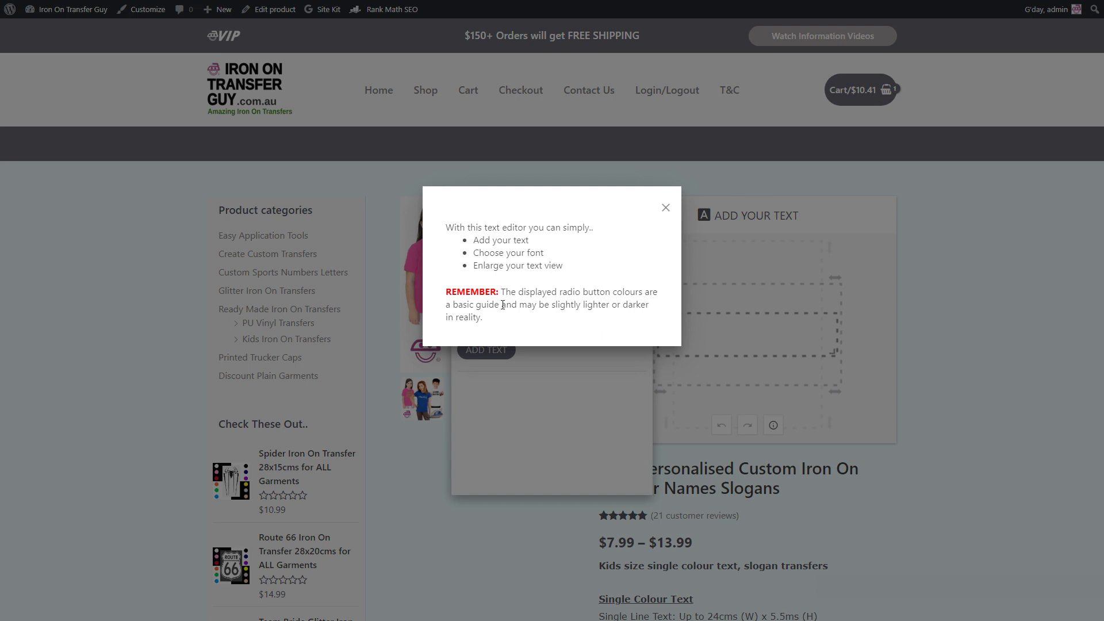
pyautogui.click(666, 210)
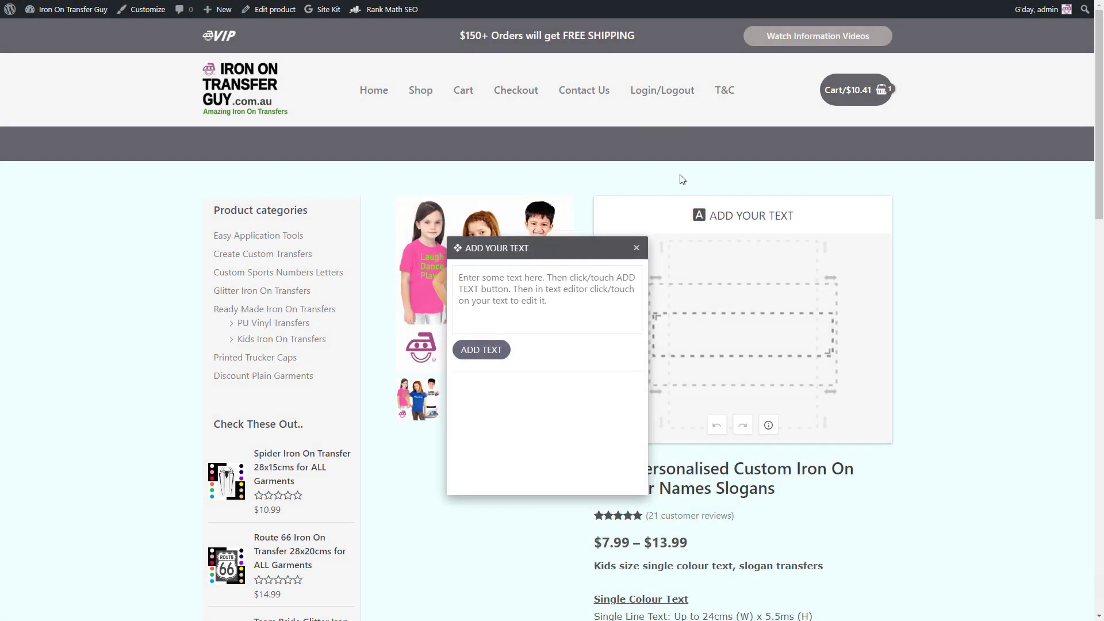
# Add the text HELLO to the transfer design
pyautogui.scroll(-2, 1004, 240)
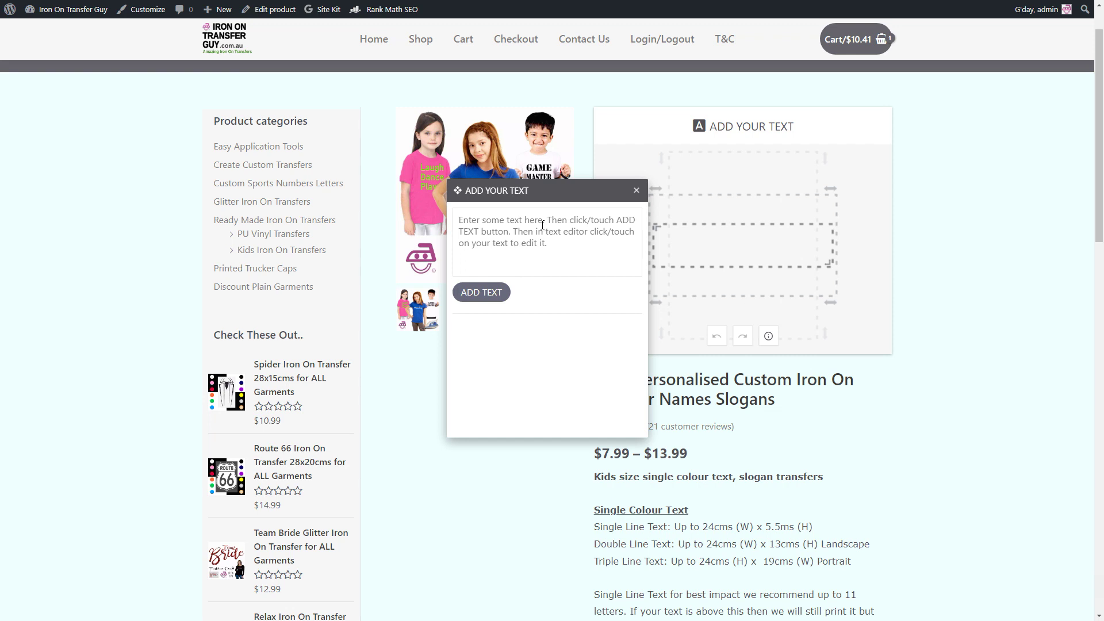
pyautogui.write('HELLO')
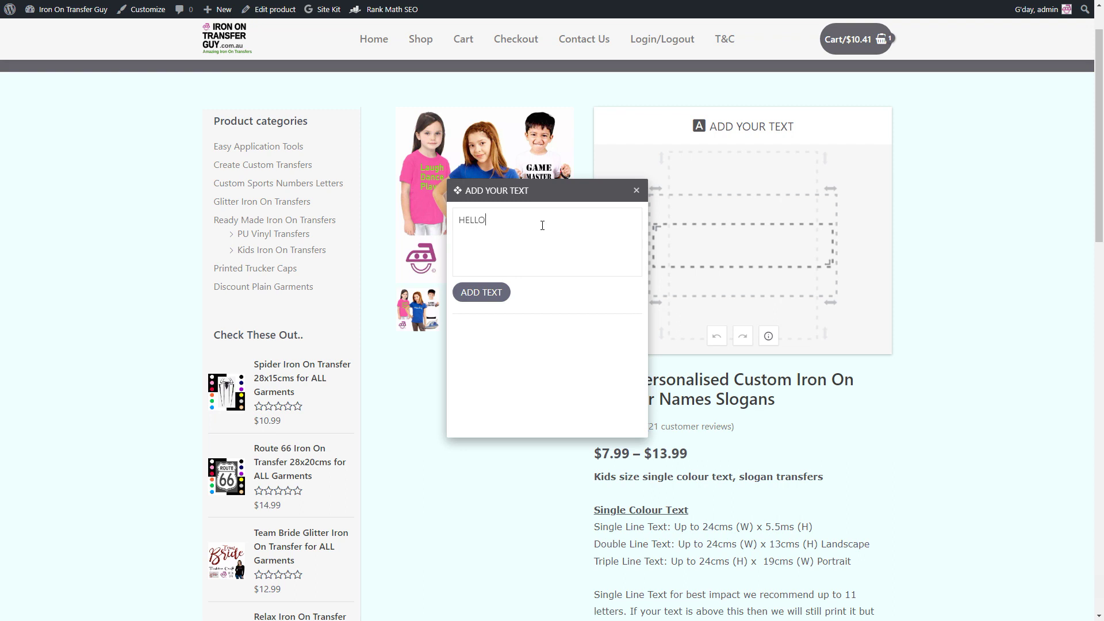
pyautogui.click(489, 291)
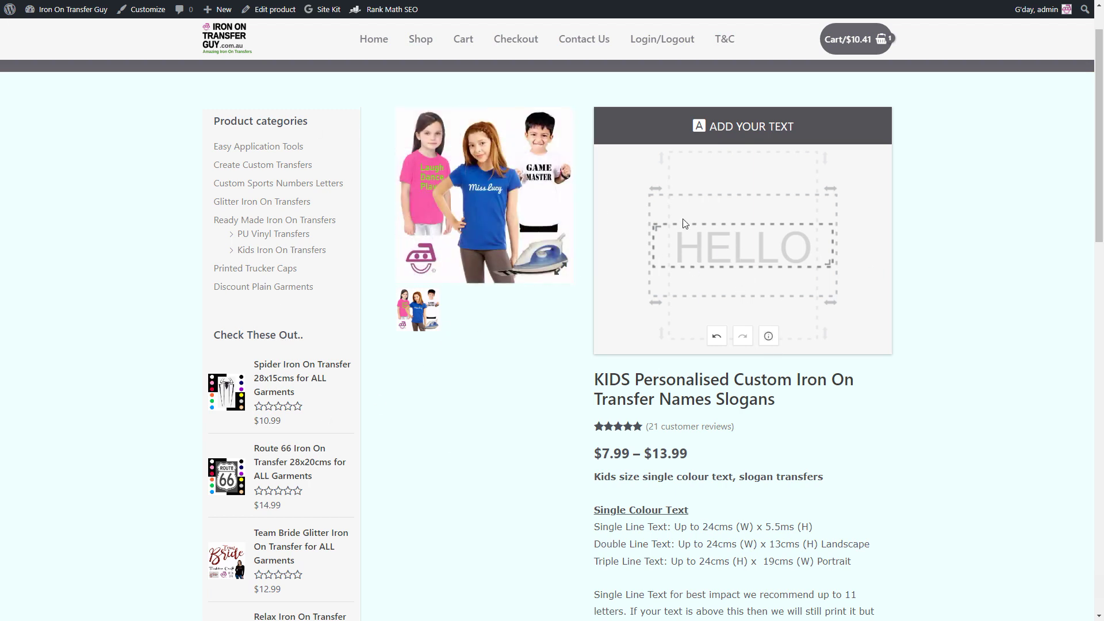
# Change the font of the HELLO text to Belbotto and deselect the text
pyautogui.click(787, 246)
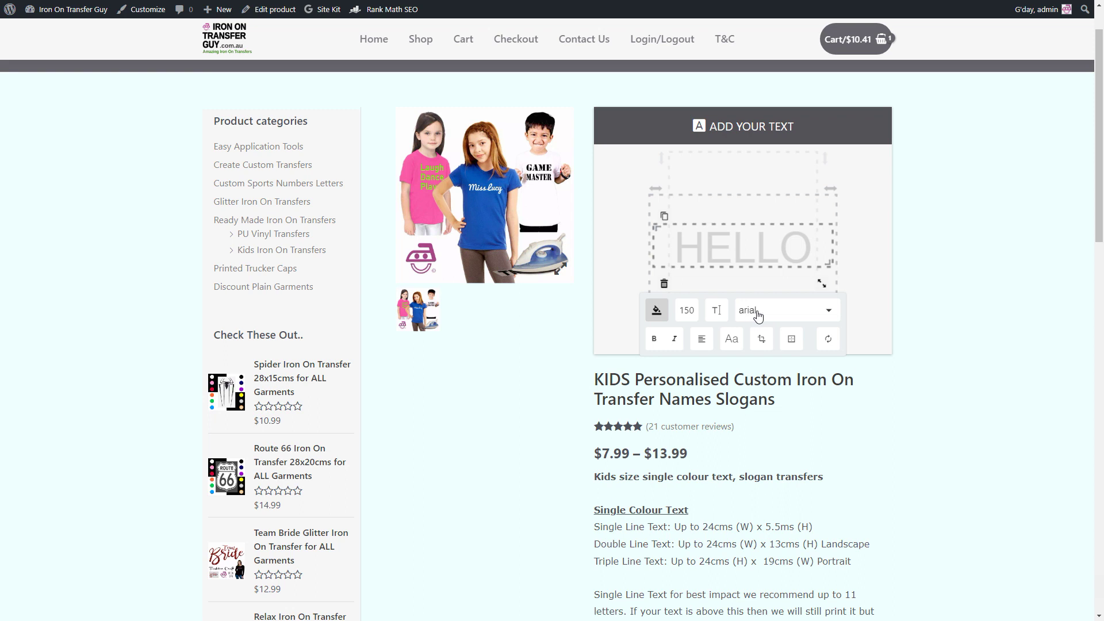
pyautogui.click(830, 314)
pyautogui.scroll(-2, 688, 352)
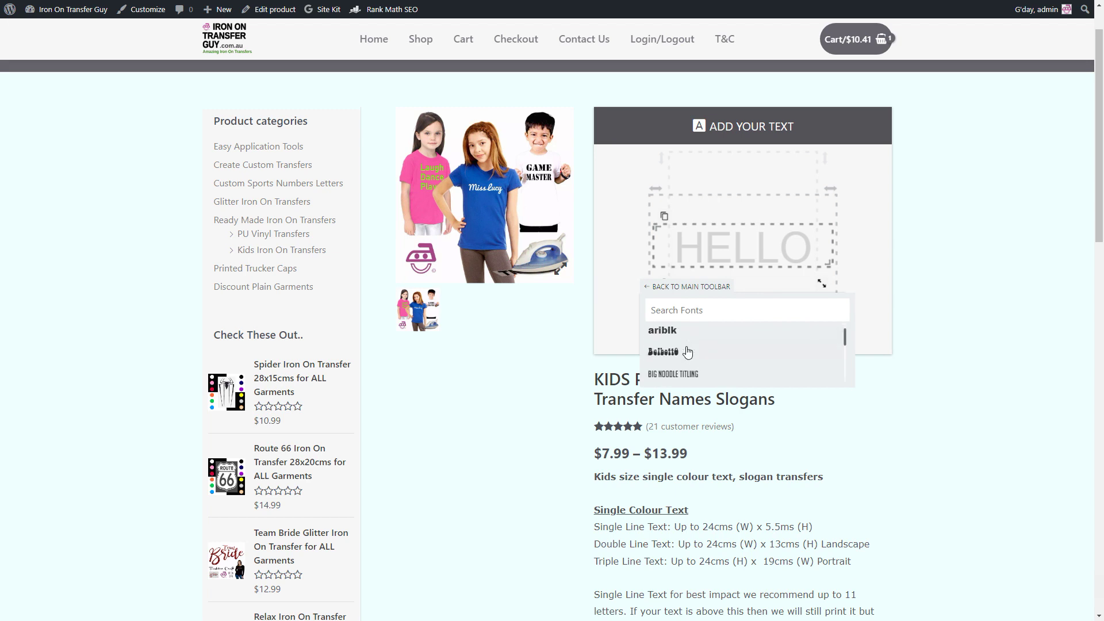
pyautogui.click(688, 352)
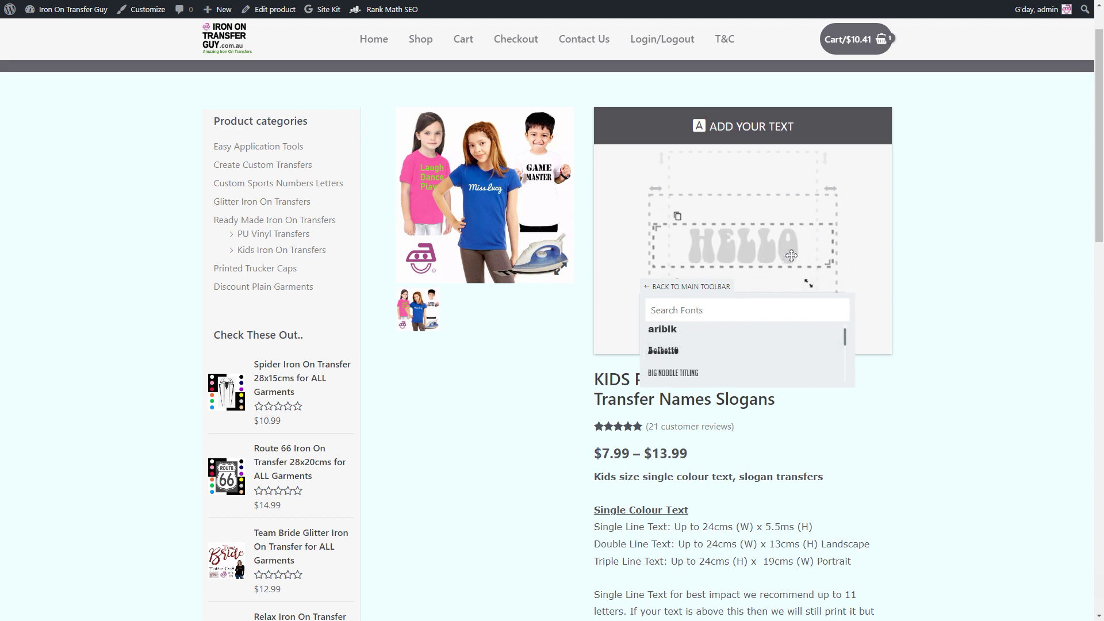
pyautogui.click(856, 231)
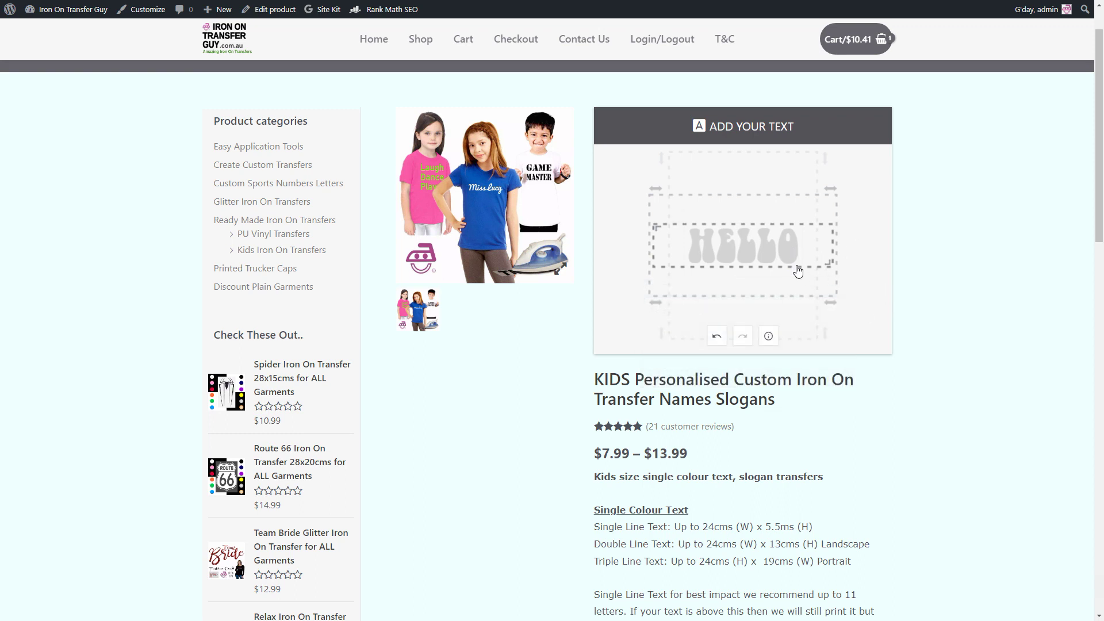
# Move the HELLO text up to the upper edge of the double-line guide and add a second line reading HELLO
pyautogui.click(783, 253)
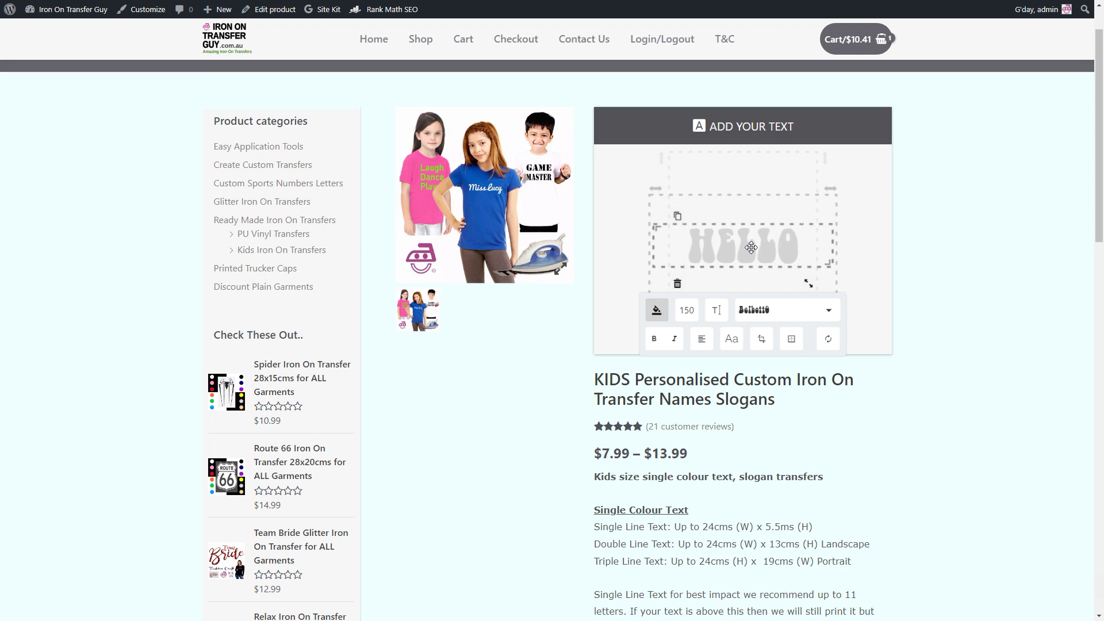
pyautogui.click(717, 312)
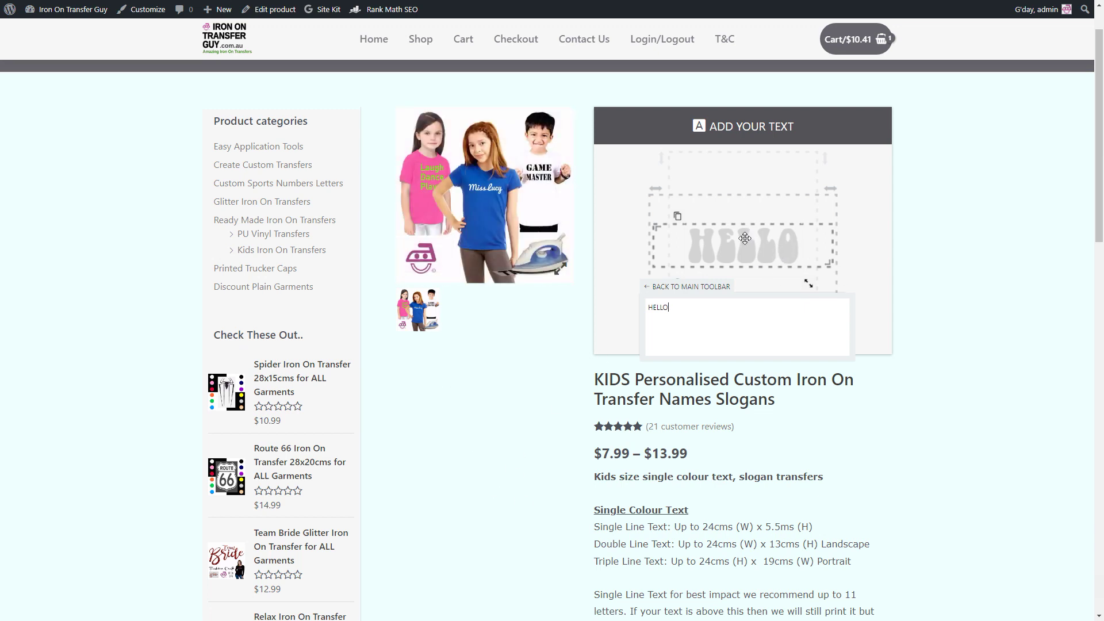
pyautogui.moveTo(745, 239); pyautogui.dragTo(743, 208)
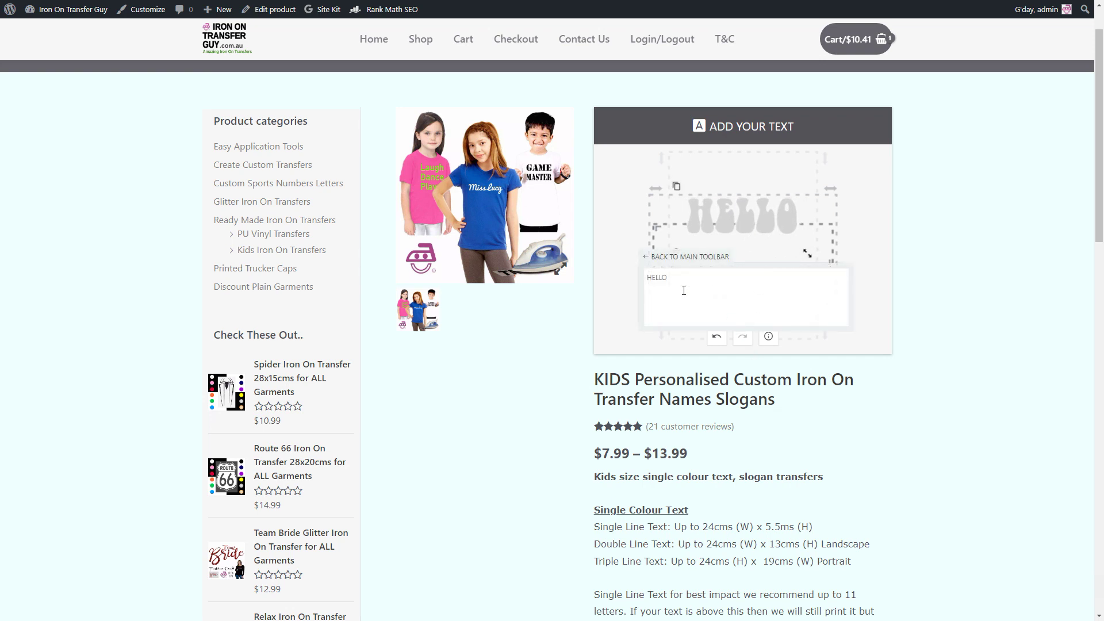
pyautogui.click(647, 257)
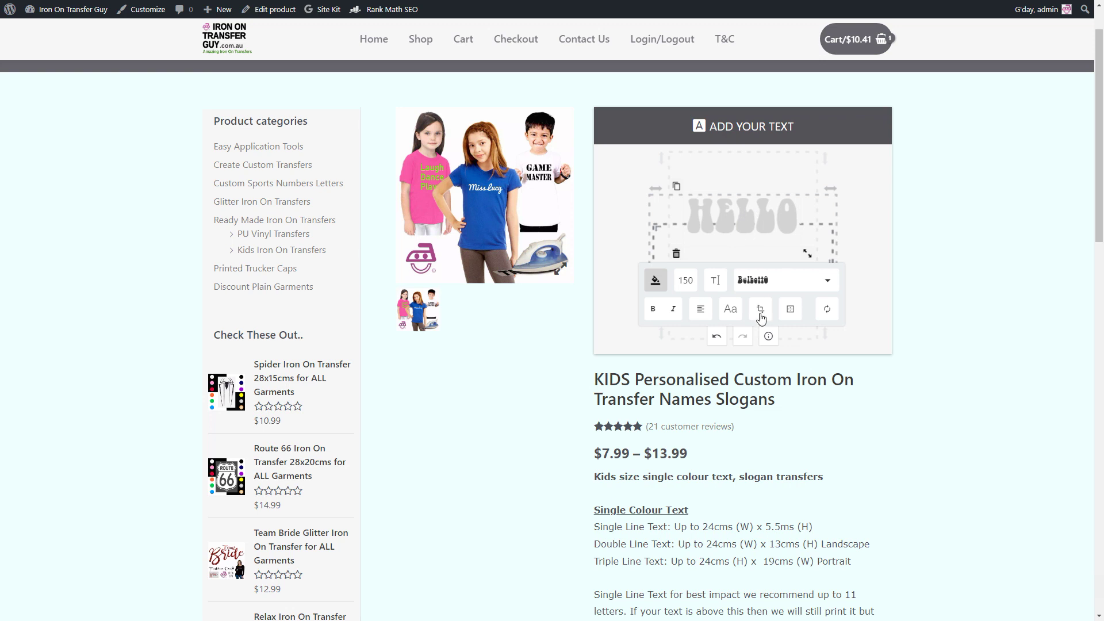
pyautogui.click(716, 280)
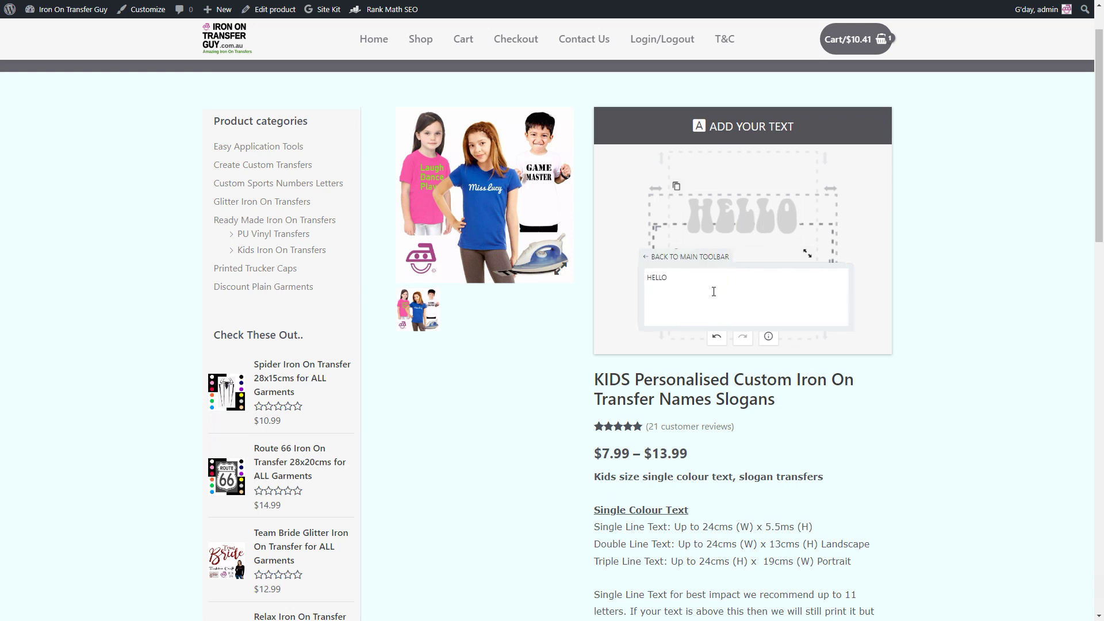
pyautogui.press('Return')
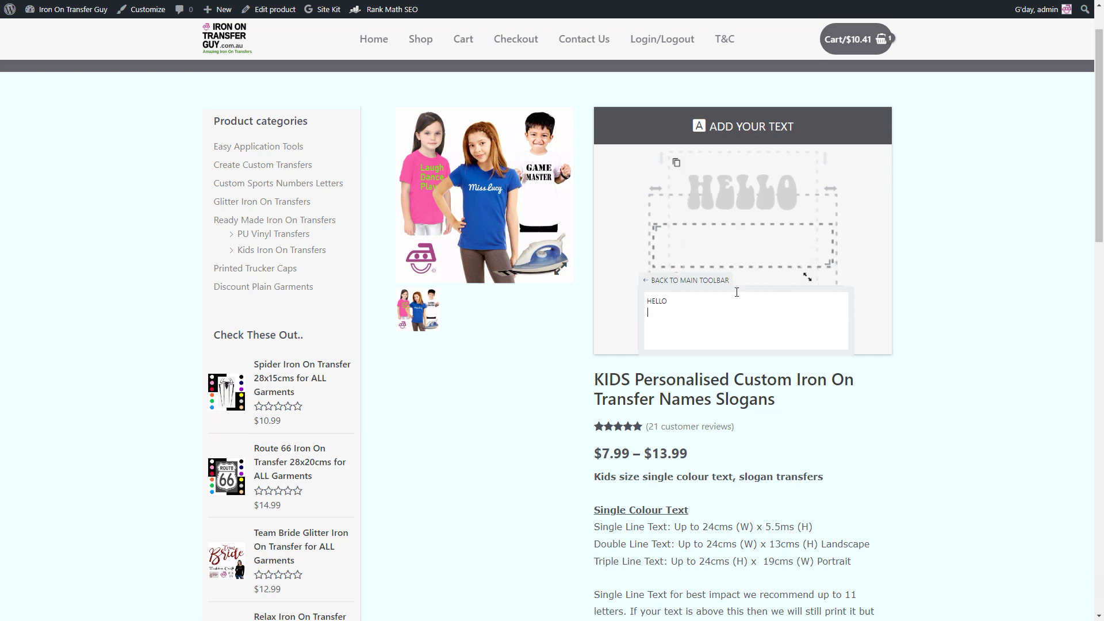
pyautogui.write('HELLO')
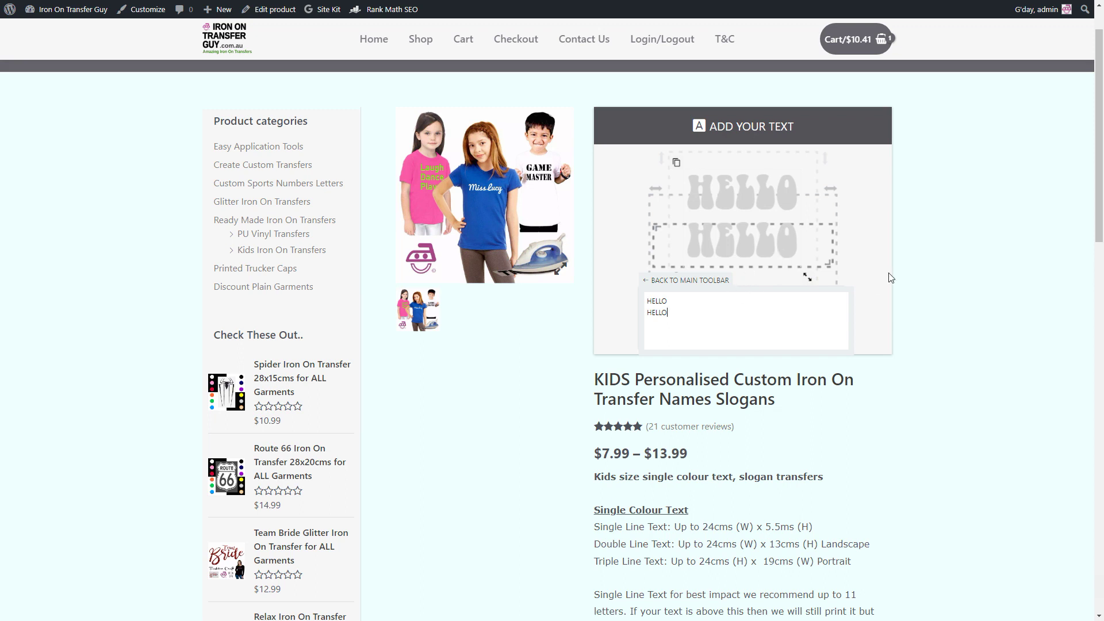
# Place the two-line text in the upper-left corner of the double-line landscape guide
pyautogui.click(654, 282)
pyautogui.moveTo(746, 202); pyautogui.dragTo(738, 222)
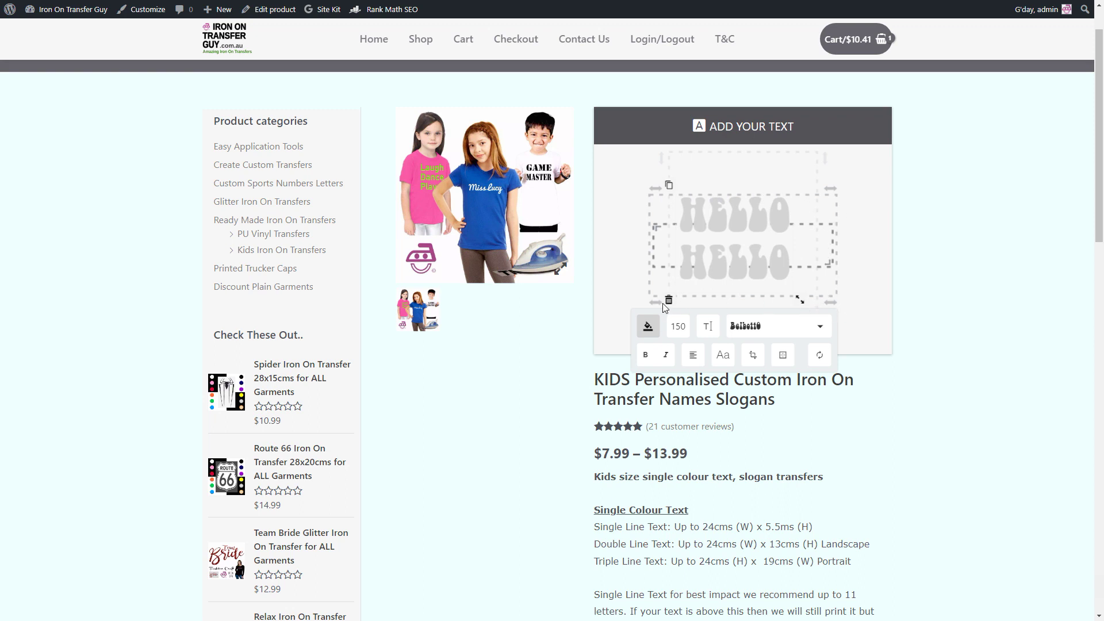
pyautogui.moveTo(716, 222); pyautogui.dragTo(689, 217)
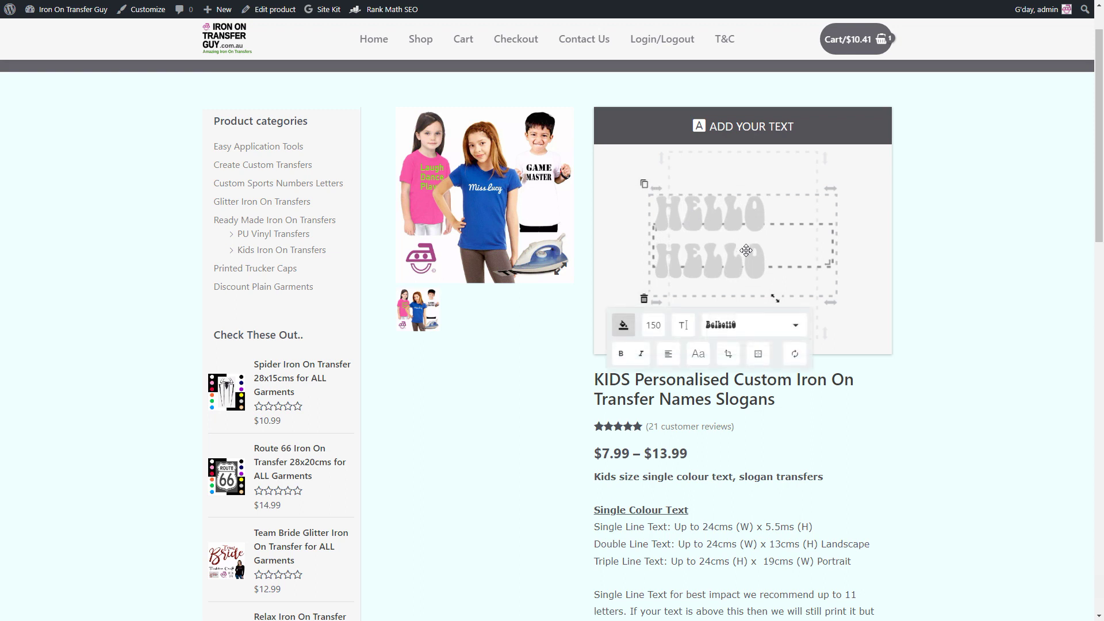
# Unlock the proportional scaling and stretch the two-line text horizontally until it nearly spans the landscape guide's width
pyautogui.moveTo(775, 299)
pyautogui.mouseDown()
pyautogui.moveTo(775, 268)
pyautogui.moveTo(773, 286)
pyautogui.mouseUp()
pyautogui.click(728, 355)
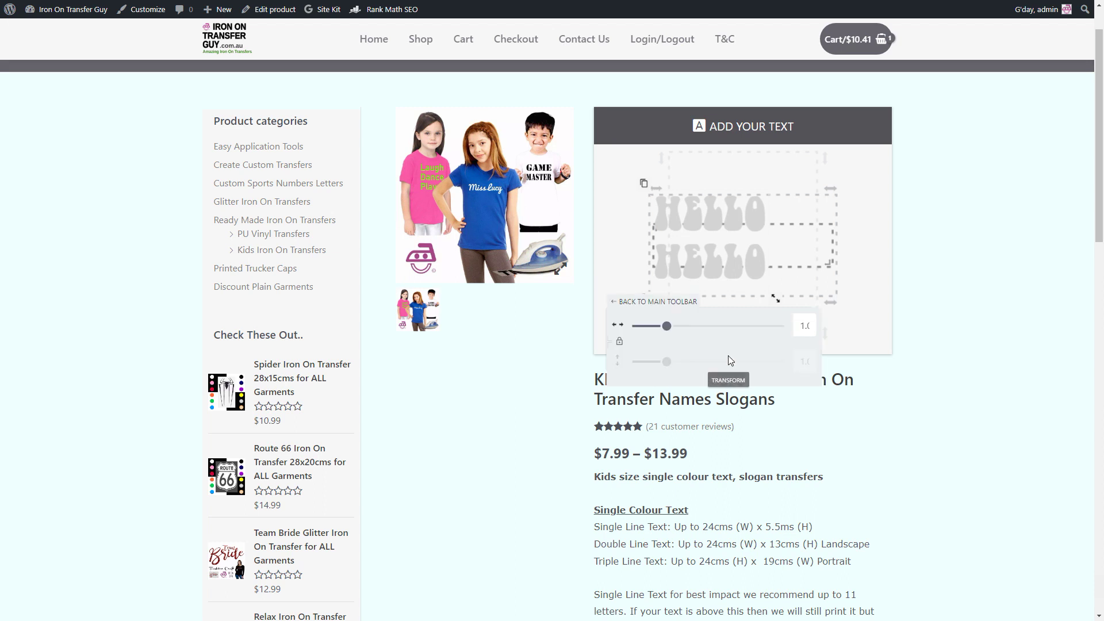
pyautogui.click(620, 343)
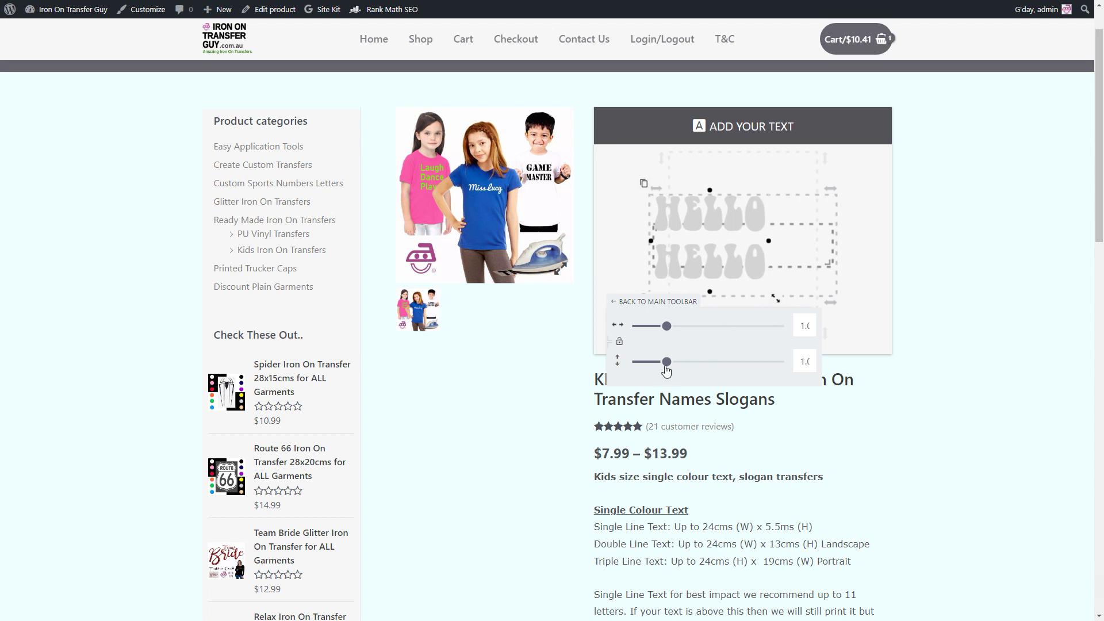
pyautogui.moveTo(667, 366); pyautogui.dragTo(669, 367)
pyautogui.moveTo(666, 326); pyautogui.dragTo(670, 366)
pyautogui.click(719, 227)
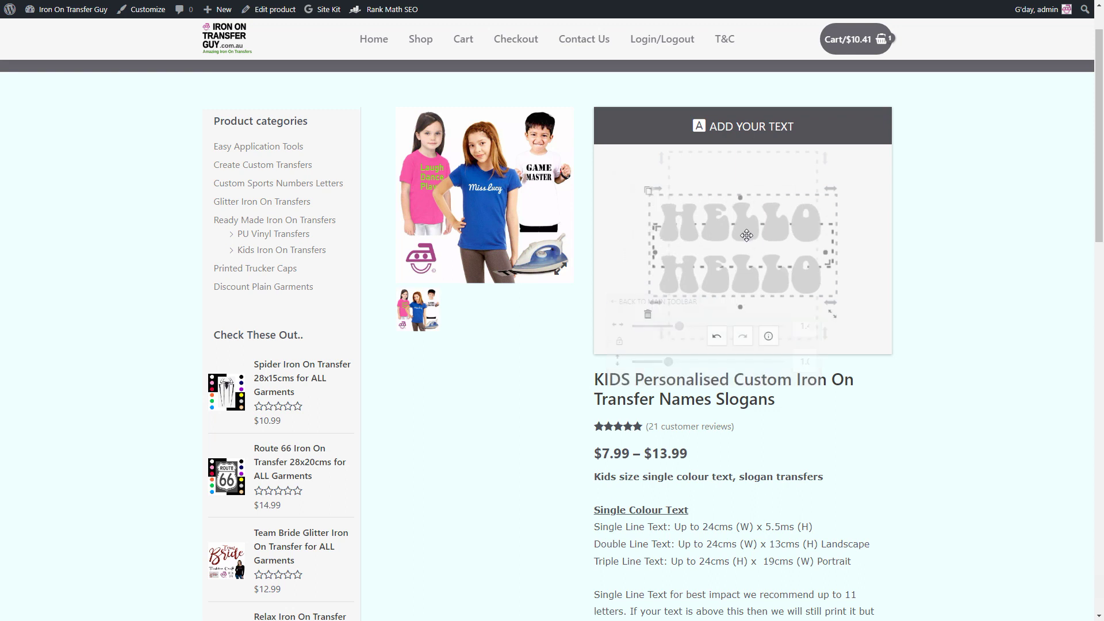
# Centre the stretched two-line text within the double-line landscape guide
pyautogui.moveTo(753, 234); pyautogui.dragTo(748, 226)
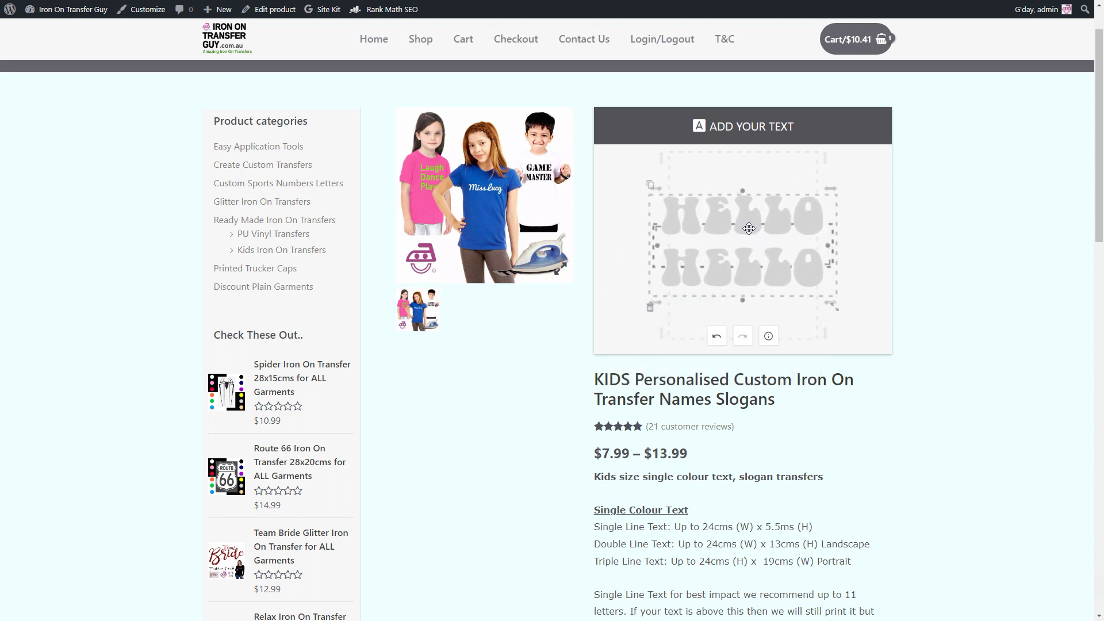
pyautogui.click(748, 230)
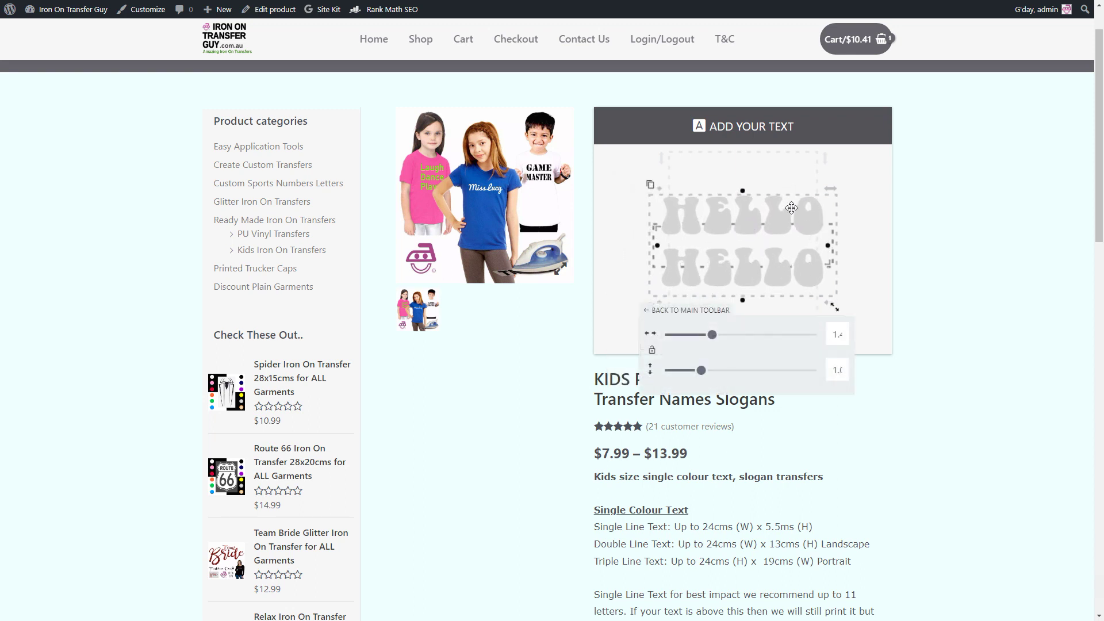
pyautogui.click(677, 313)
pyautogui.moveTo(719, 220); pyautogui.dragTo(721, 221)
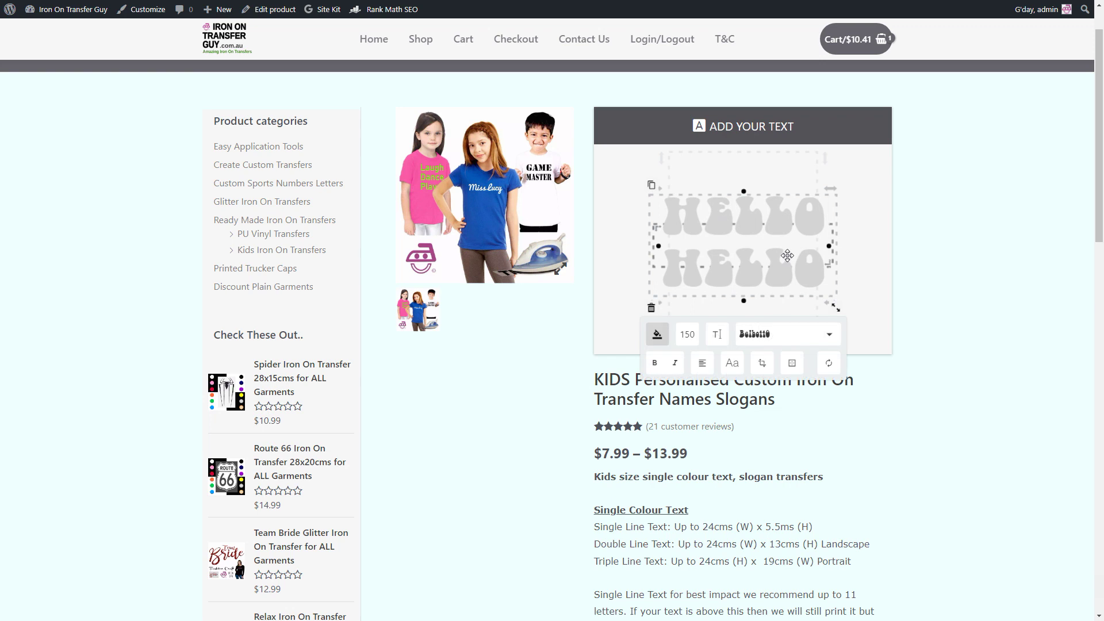
# Try red, green and light blue fills on the two-line text, settle on pink and deselect it
pyautogui.click(657, 335)
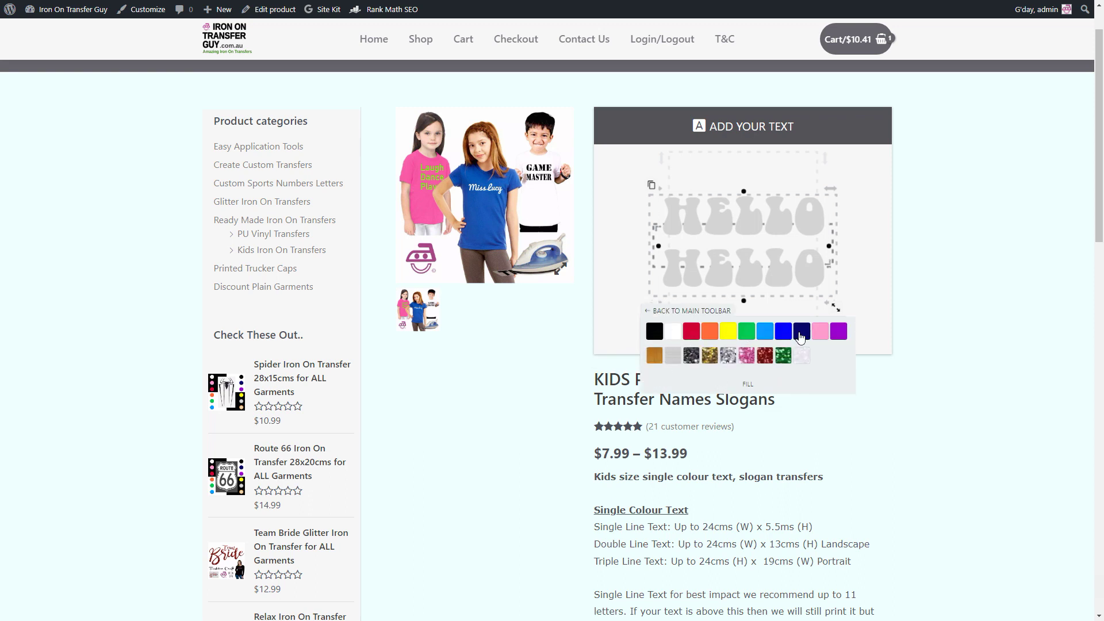
pyautogui.click(697, 332)
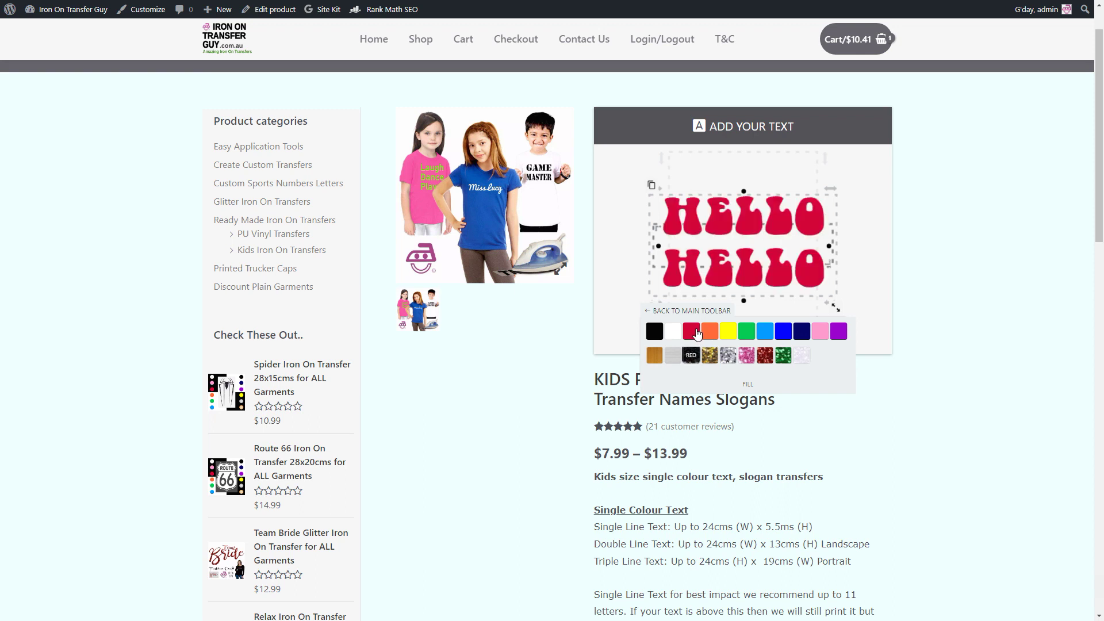
pyautogui.click(746, 334)
pyautogui.click(766, 334)
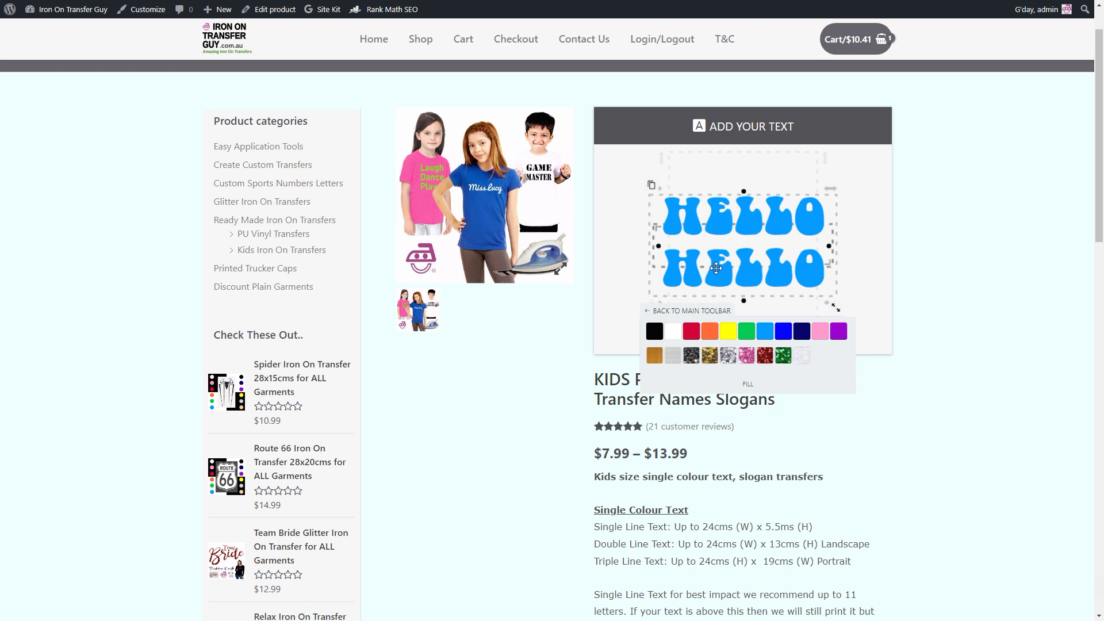
pyautogui.click(821, 332)
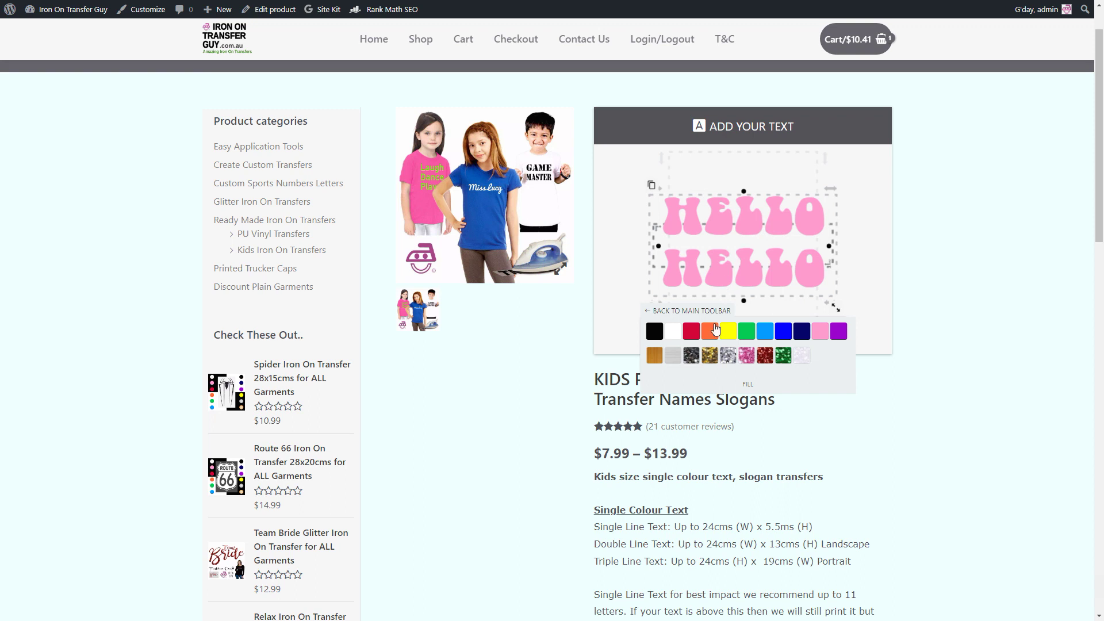
pyautogui.click(867, 236)
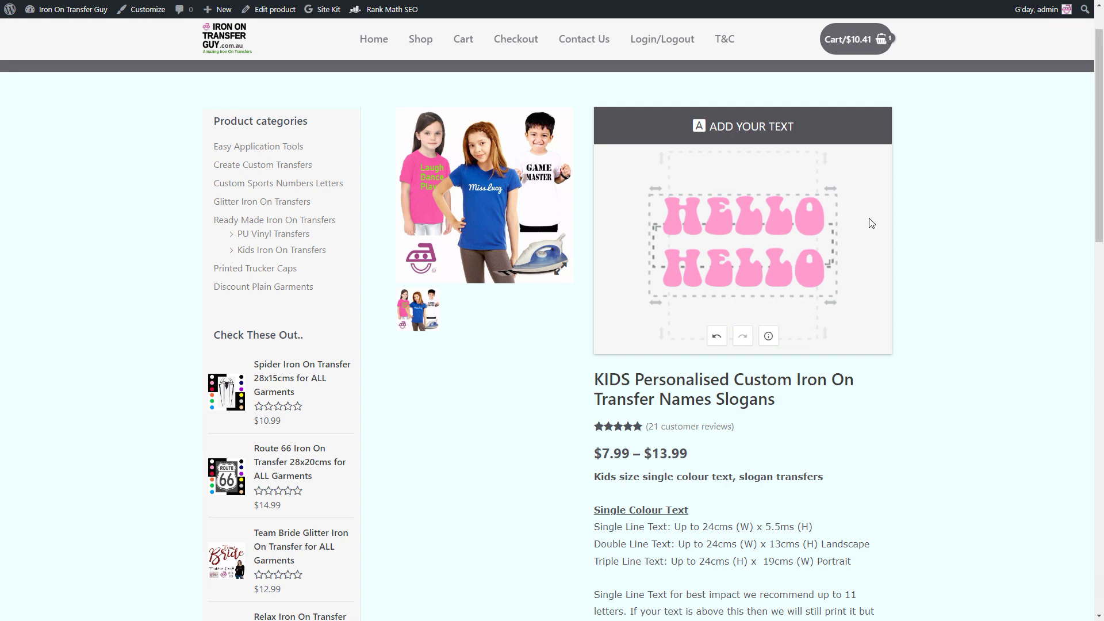
# Review the product's transfer options, custom text colour choices, optional fields and text size descriptions
pyautogui.scroll(-8, 871, 223)
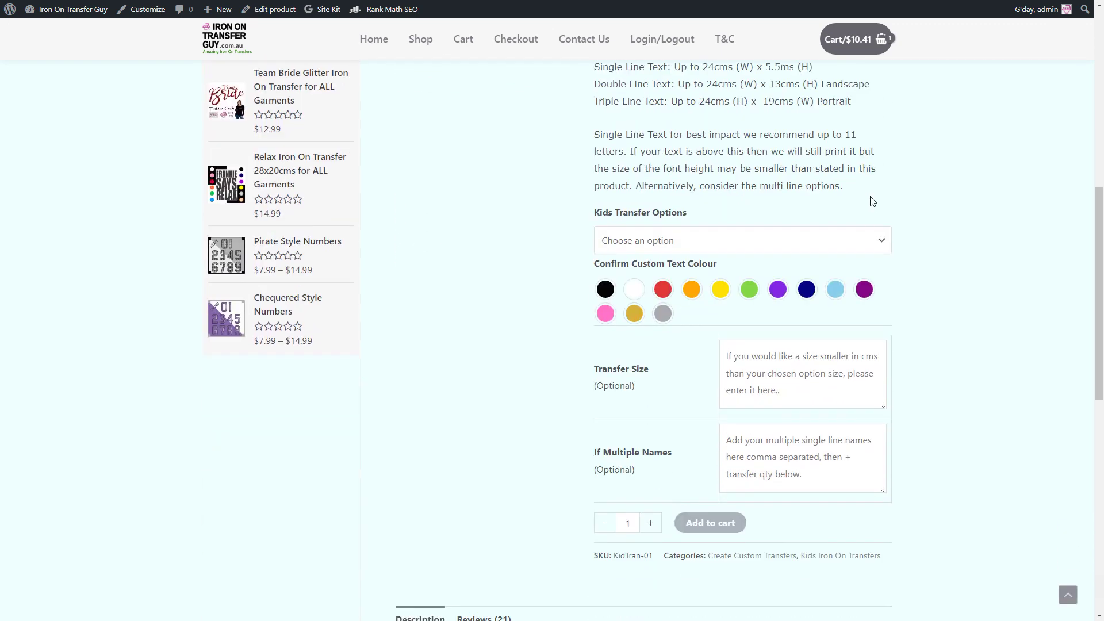
pyautogui.scroll(-1, 871, 202)
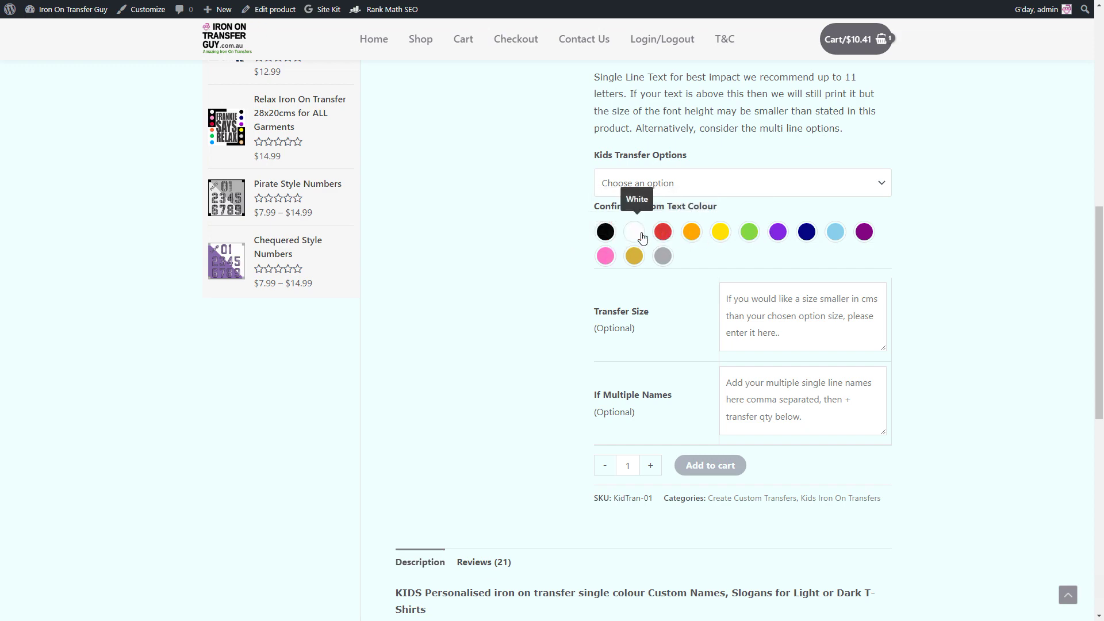
pyautogui.scroll(6, 762, 236)
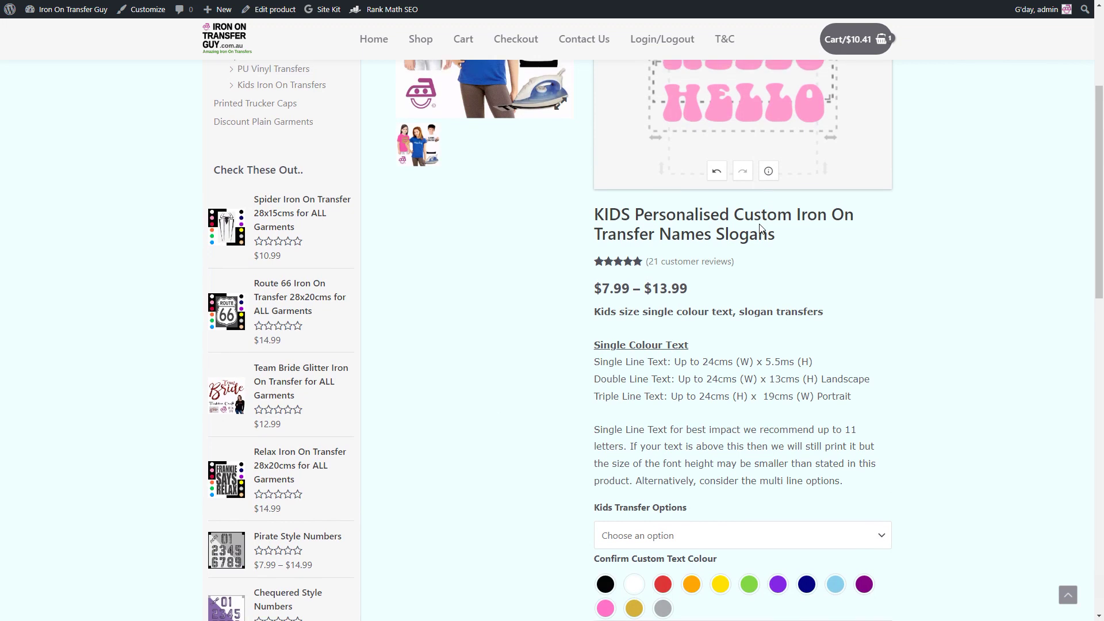
# Try gold, silver, pink and red glitter fills on the two-line HELLO text and settle on gold glitter
pyautogui.scroll(2, 745, 173)
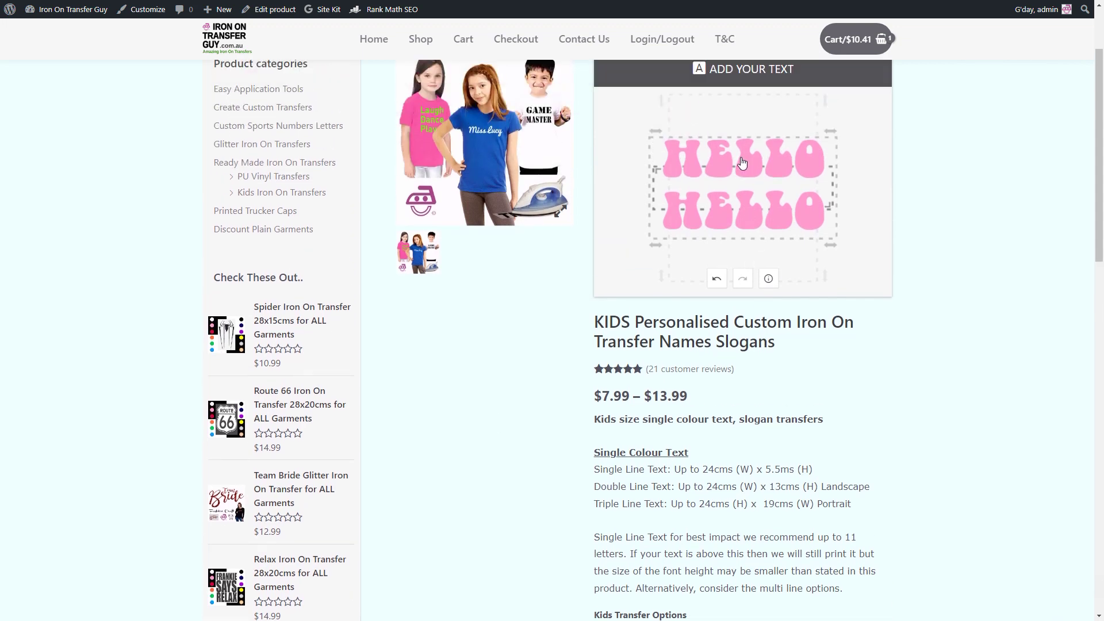
pyautogui.click(742, 164)
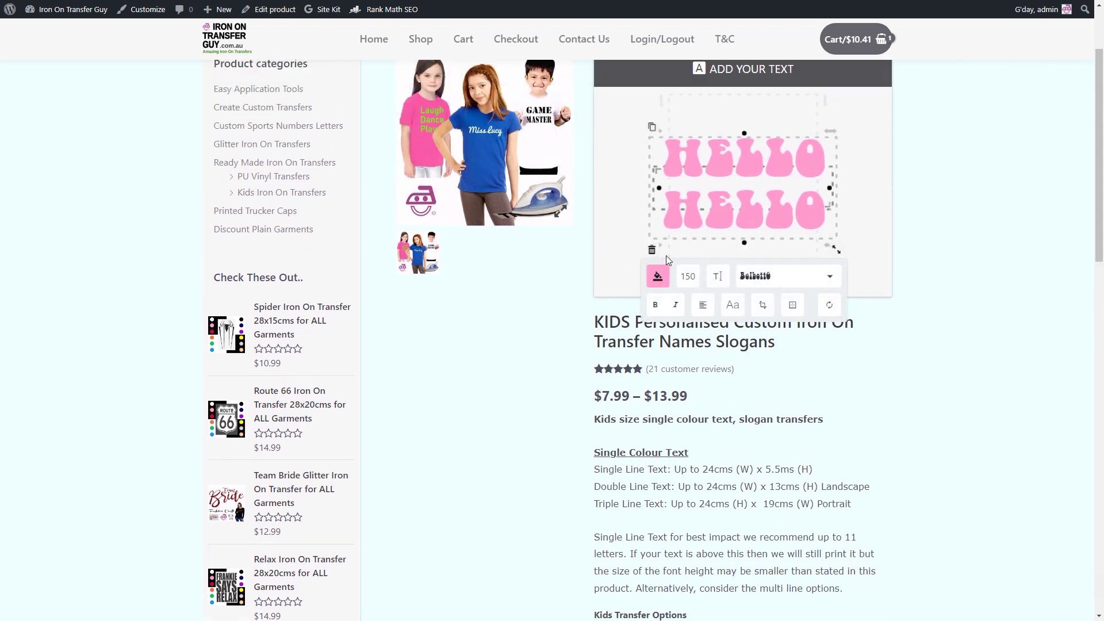
pyautogui.click(659, 280)
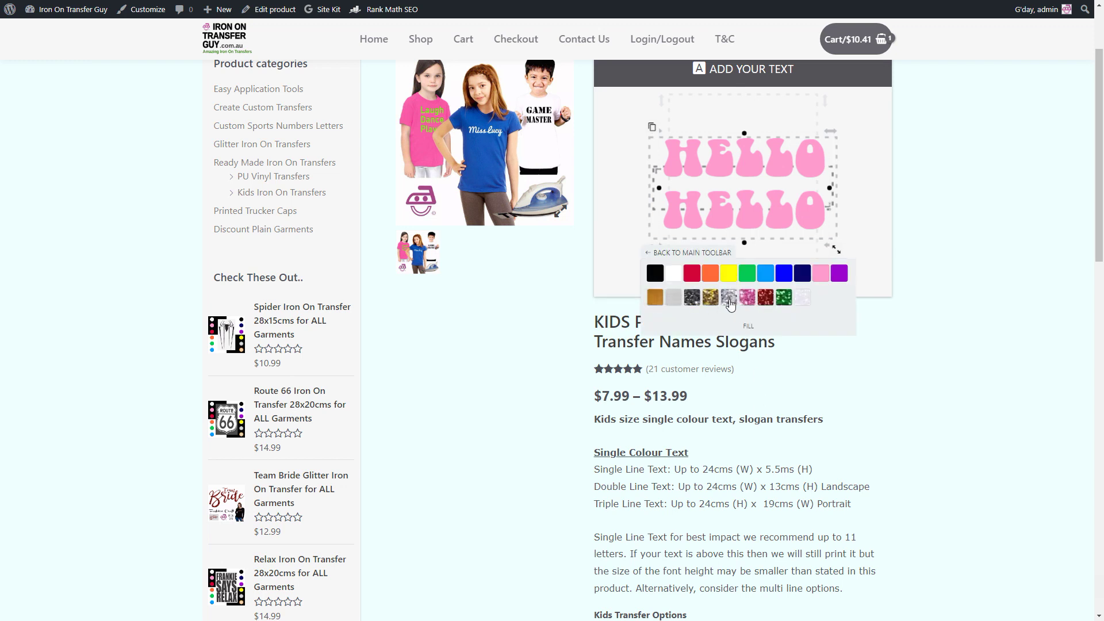
pyautogui.click(713, 303)
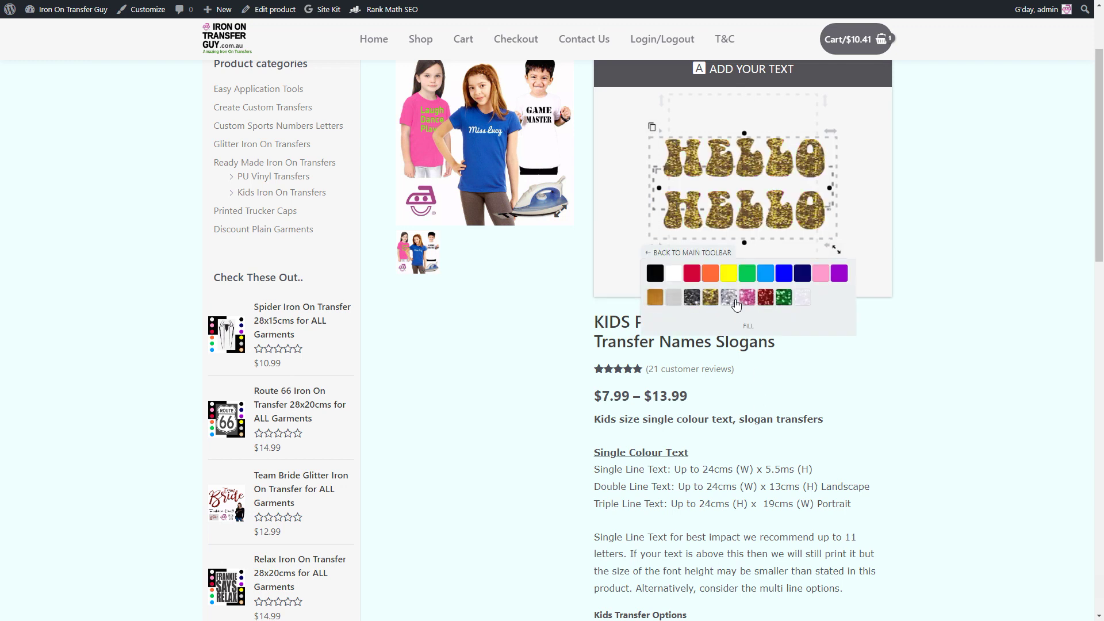
pyautogui.click(730, 301)
pyautogui.click(746, 299)
pyautogui.click(766, 298)
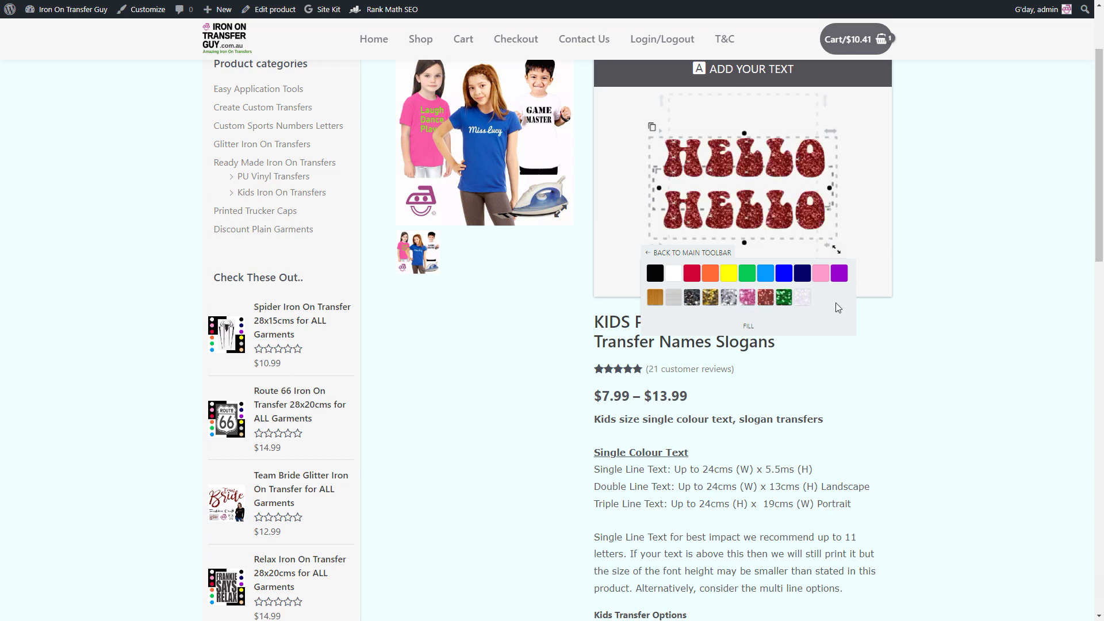
pyautogui.click(729, 299)
pyautogui.click(713, 300)
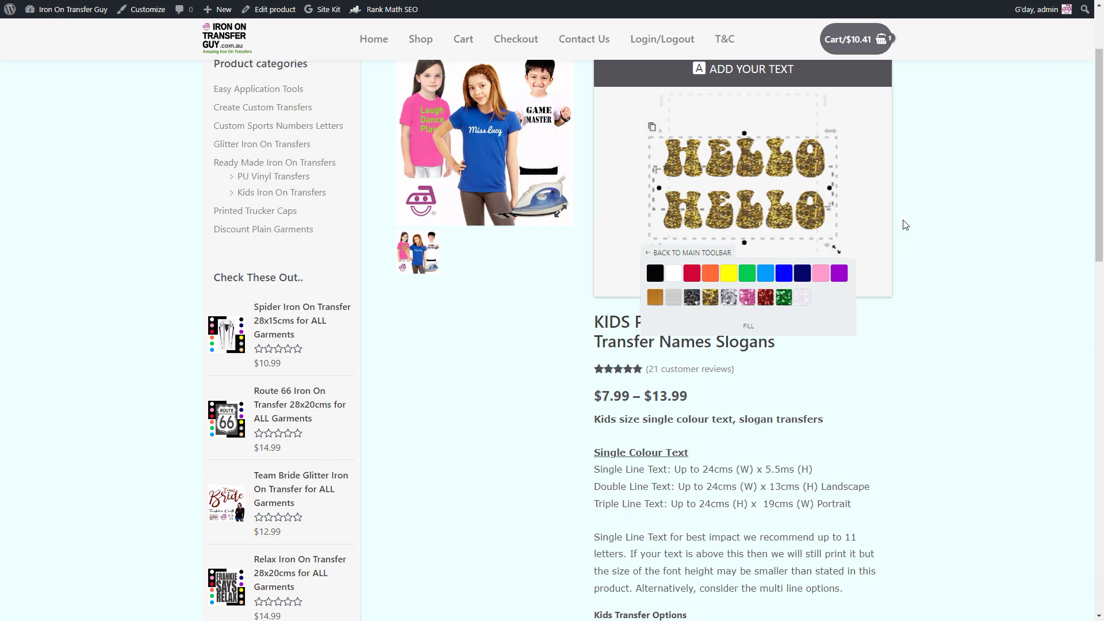
# Set the confirmed custom text colour to Red in the product's order options
pyautogui.scroll(-7, 905, 225)
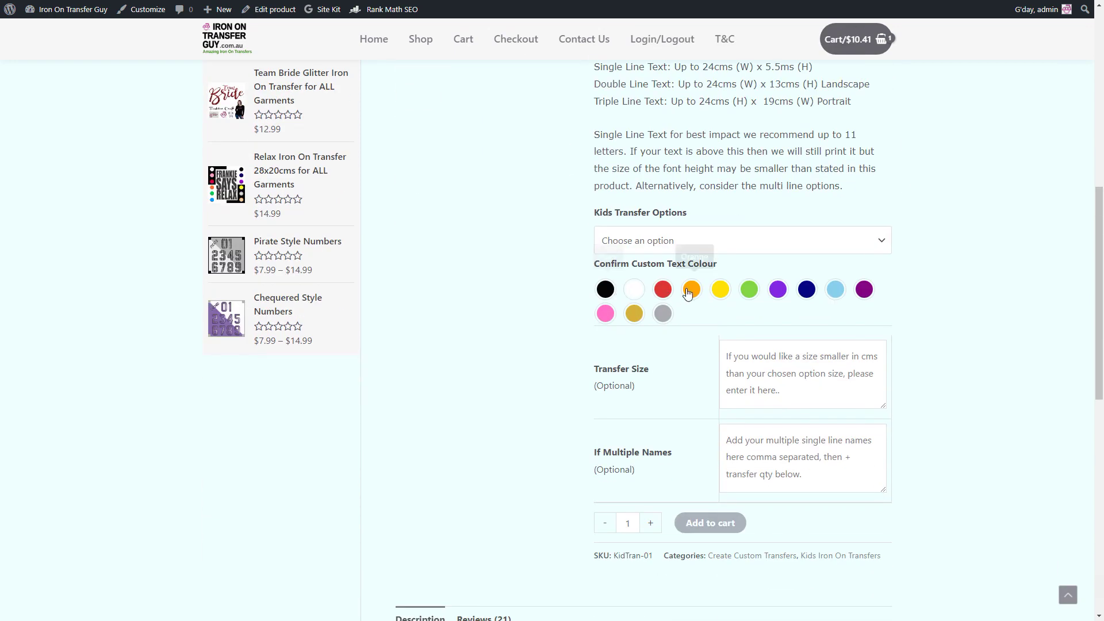
pyautogui.scroll(-1, 931, 291)
pyautogui.scroll(3, 931, 290)
pyautogui.scroll(-2, 931, 291)
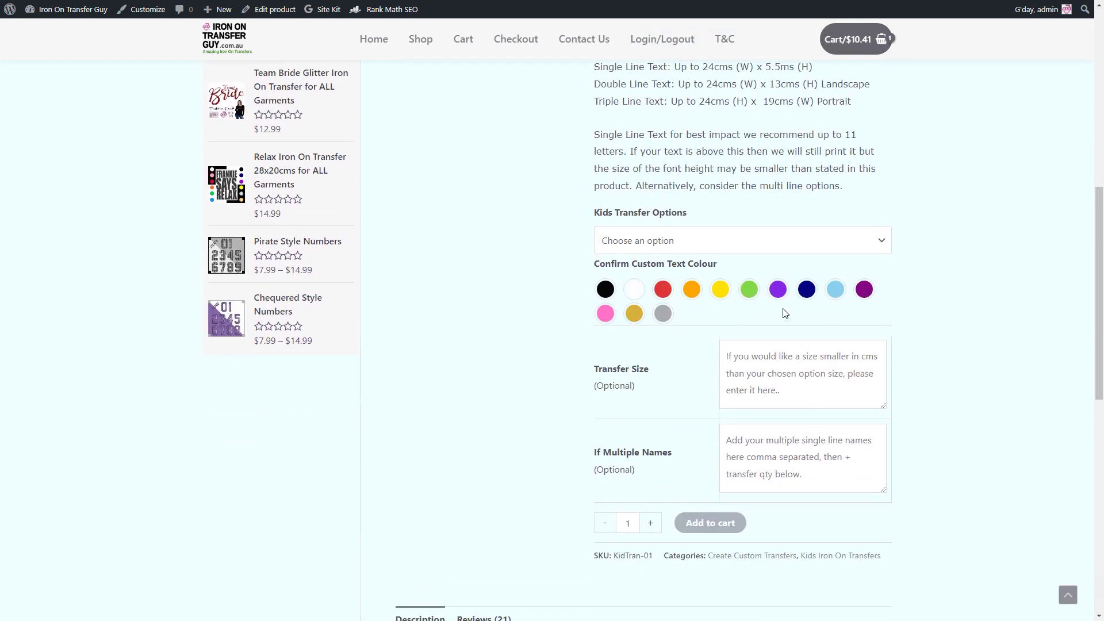
pyautogui.click(663, 290)
pyautogui.scroll(1, 952, 257)
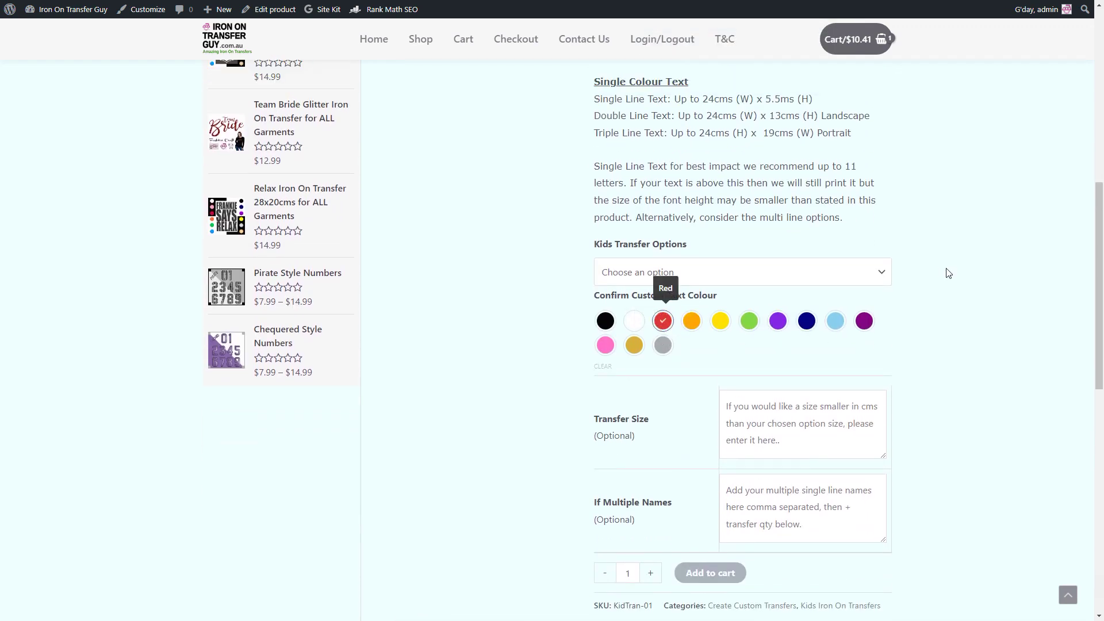
pyautogui.scroll(-3, 951, 255)
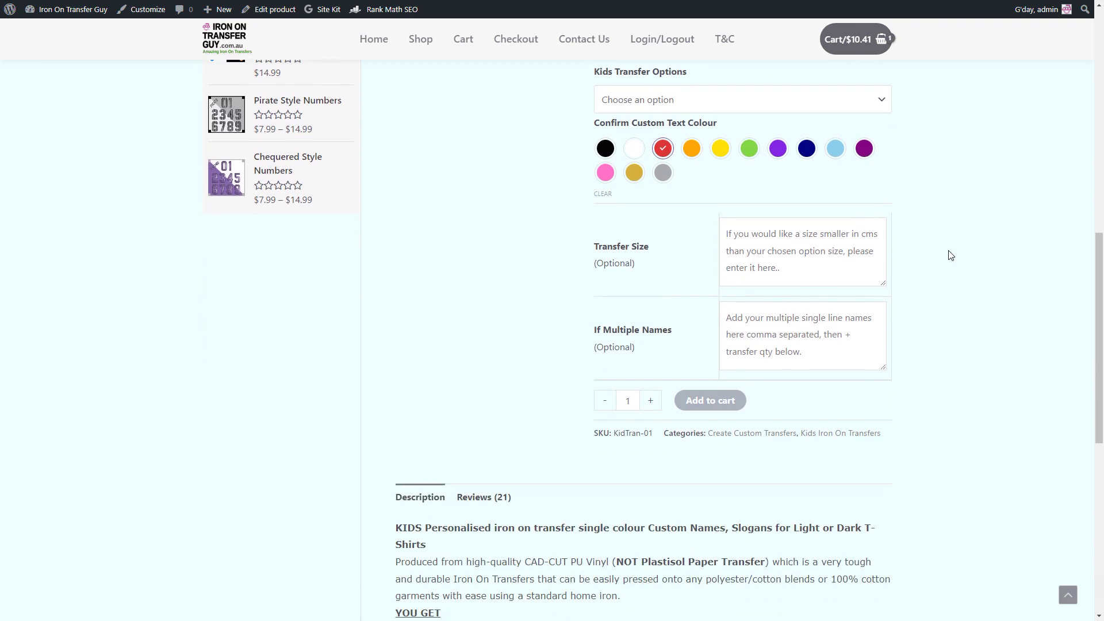
# Choose Double Line Text 24cms x 13cms as the kids transfer option
pyautogui.scroll(10, 949, 254)
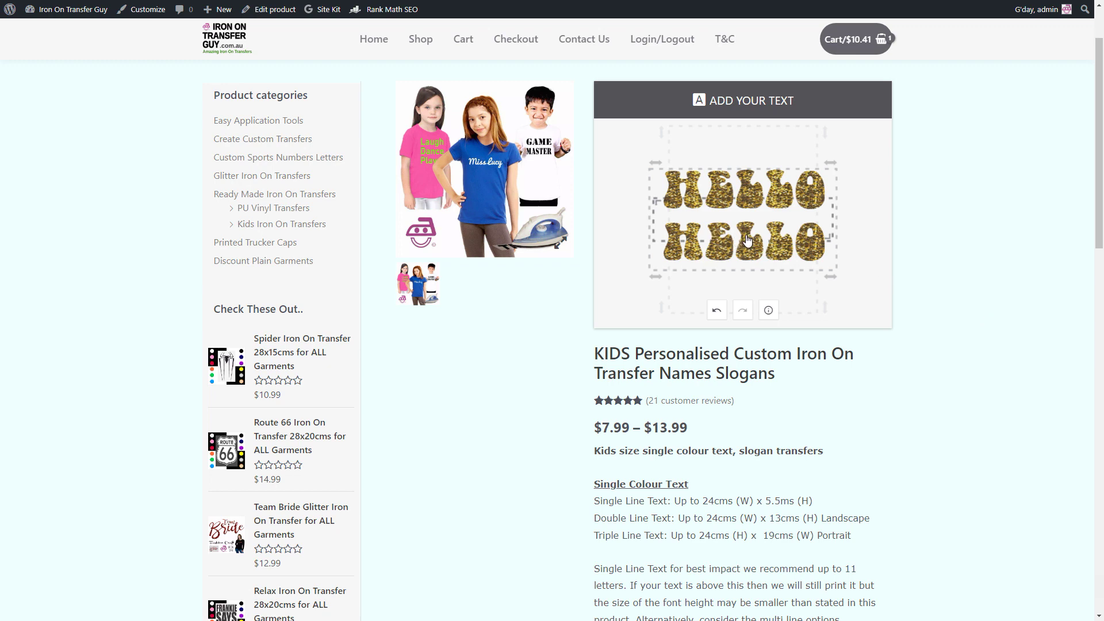
pyautogui.scroll(-8, 940, 222)
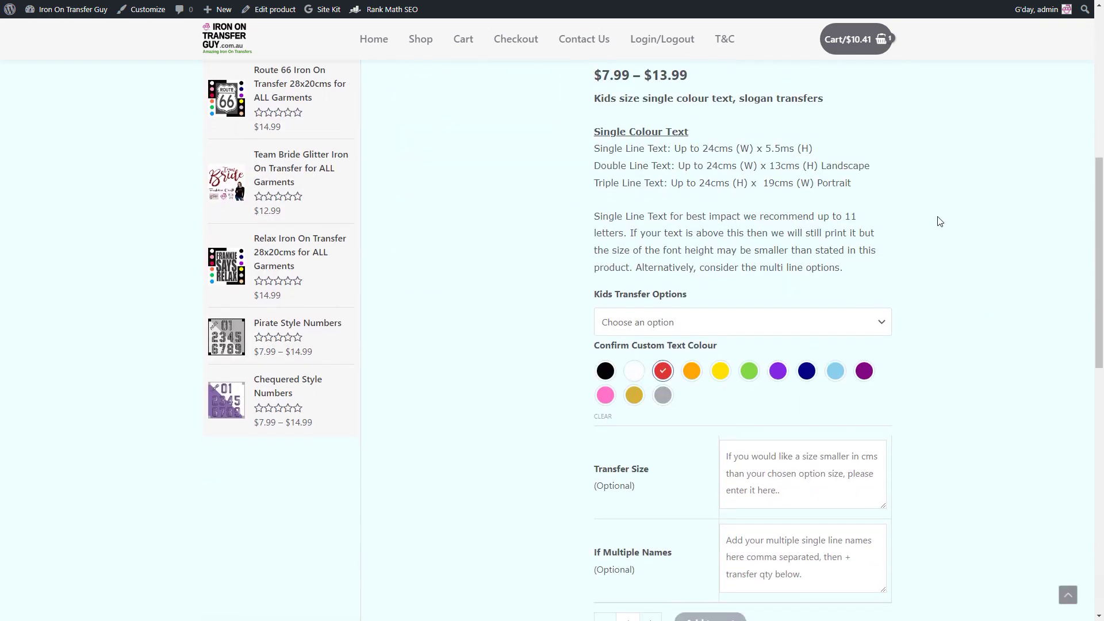
pyautogui.scroll(-2, 940, 221)
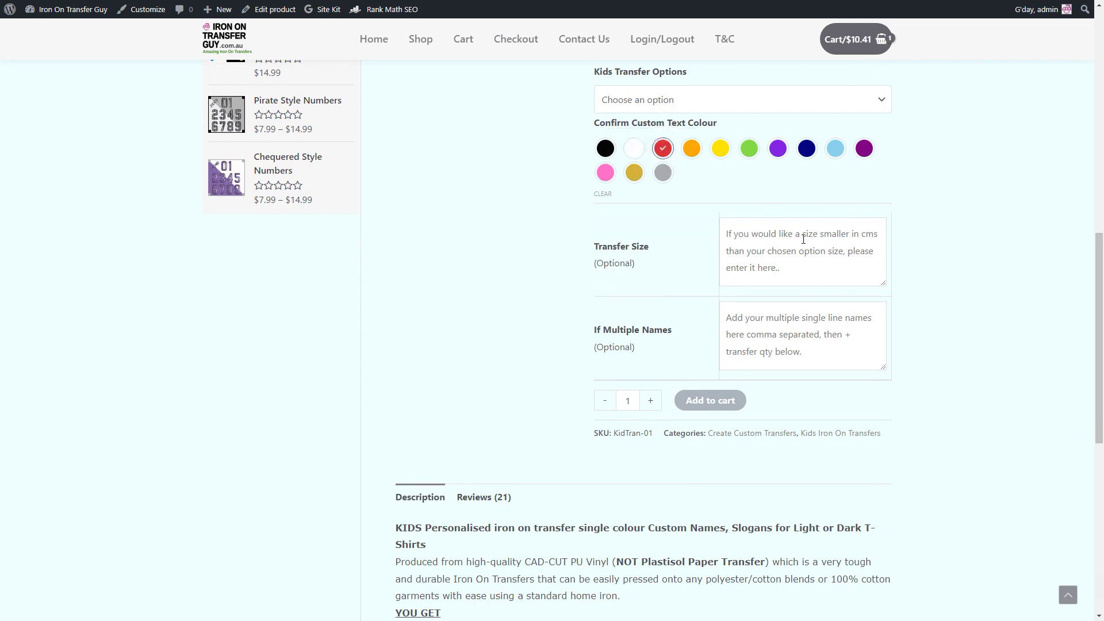
pyautogui.scroll(2, 835, 283)
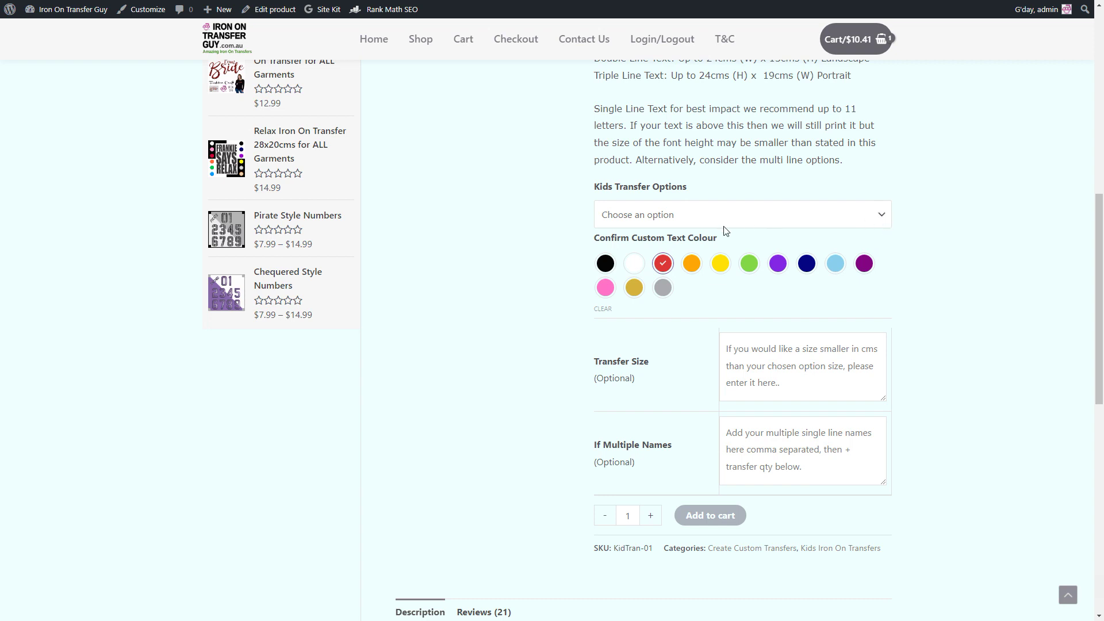
pyautogui.click(881, 215)
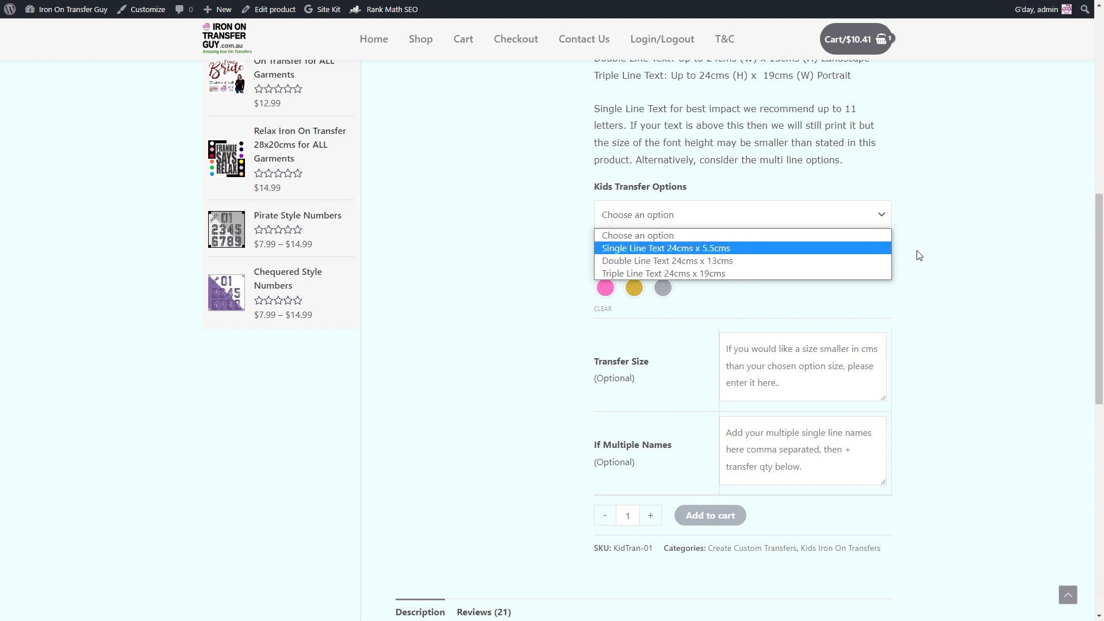
pyautogui.scroll(8, 917, 251)
pyautogui.scroll(-3, 918, 255)
pyautogui.scroll(-6, 918, 255)
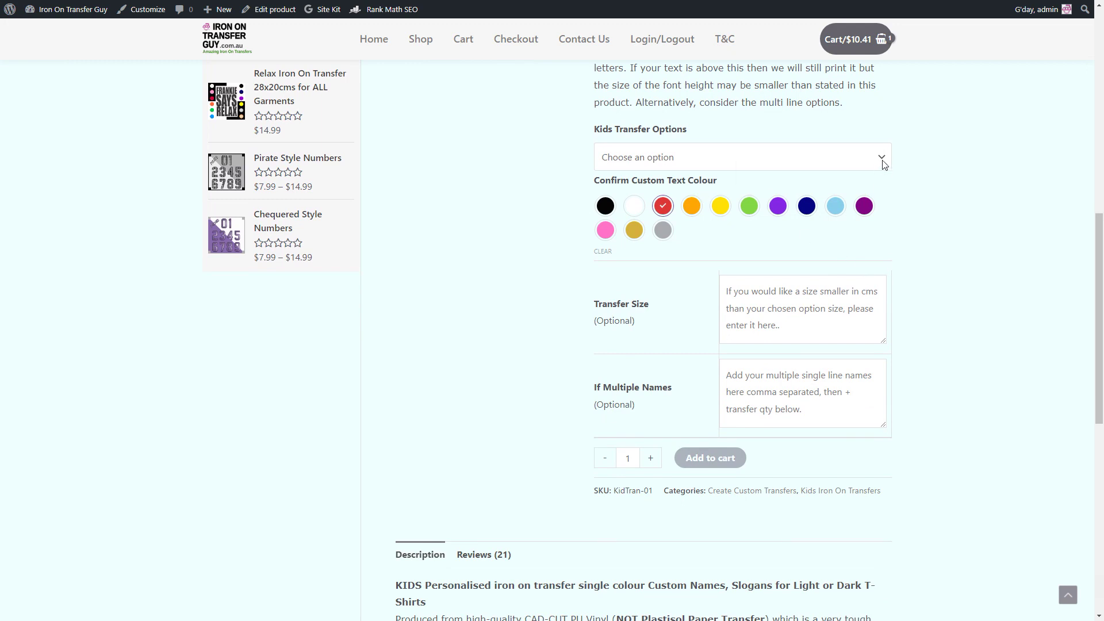
pyautogui.click(884, 166)
pyautogui.click(777, 205)
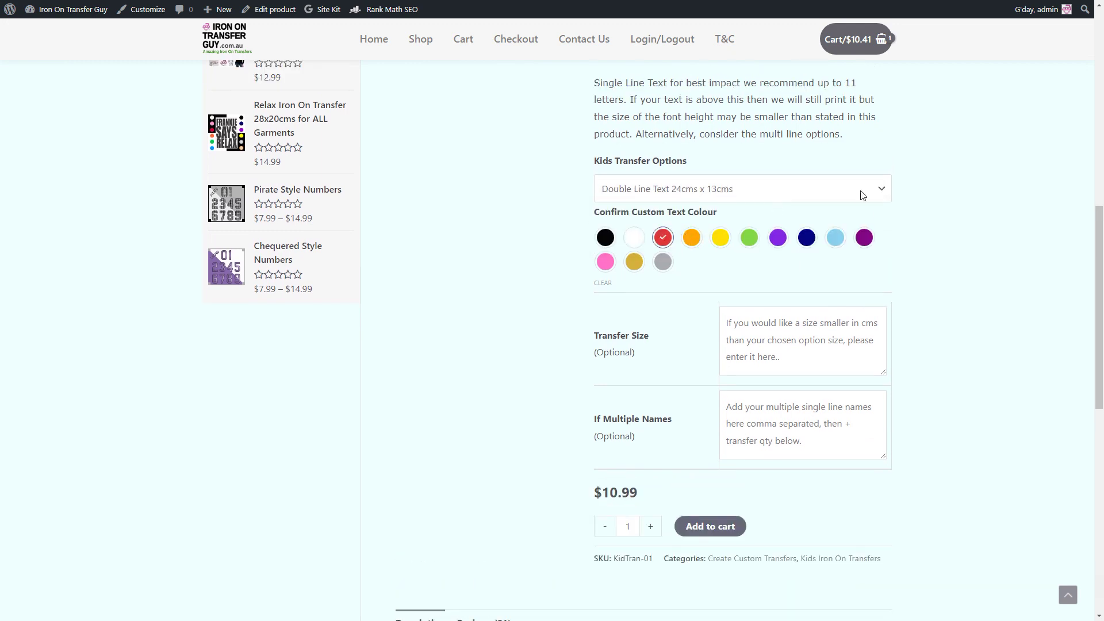
# Enter "20 cm wide" as the optional transfer size
pyautogui.scroll(-1, 946, 214)
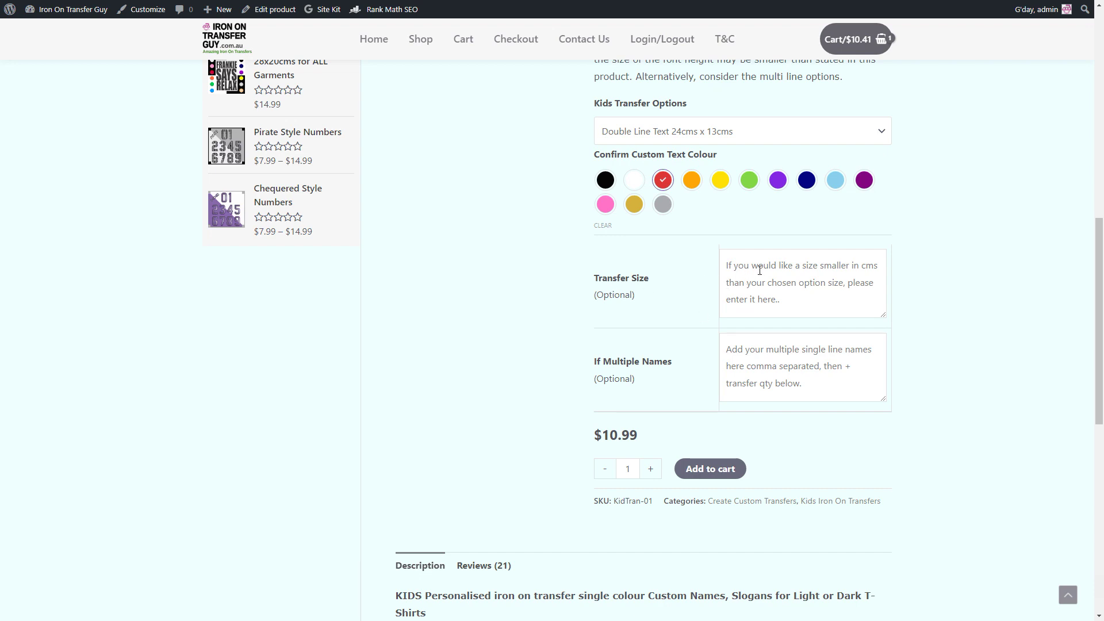
pyautogui.click(794, 271)
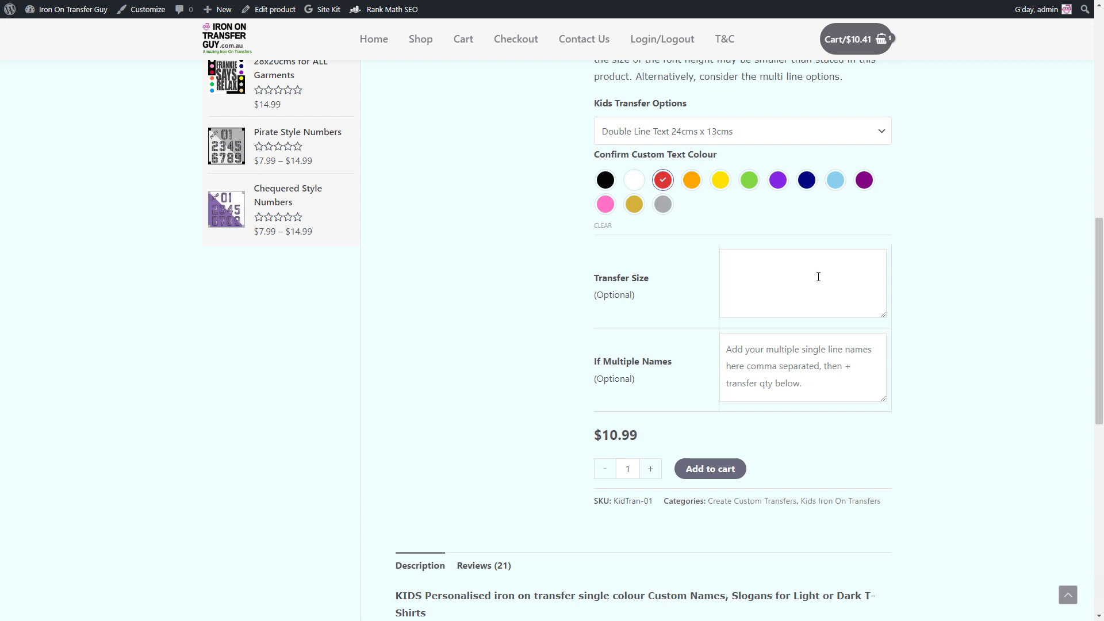
pyautogui.write('20')
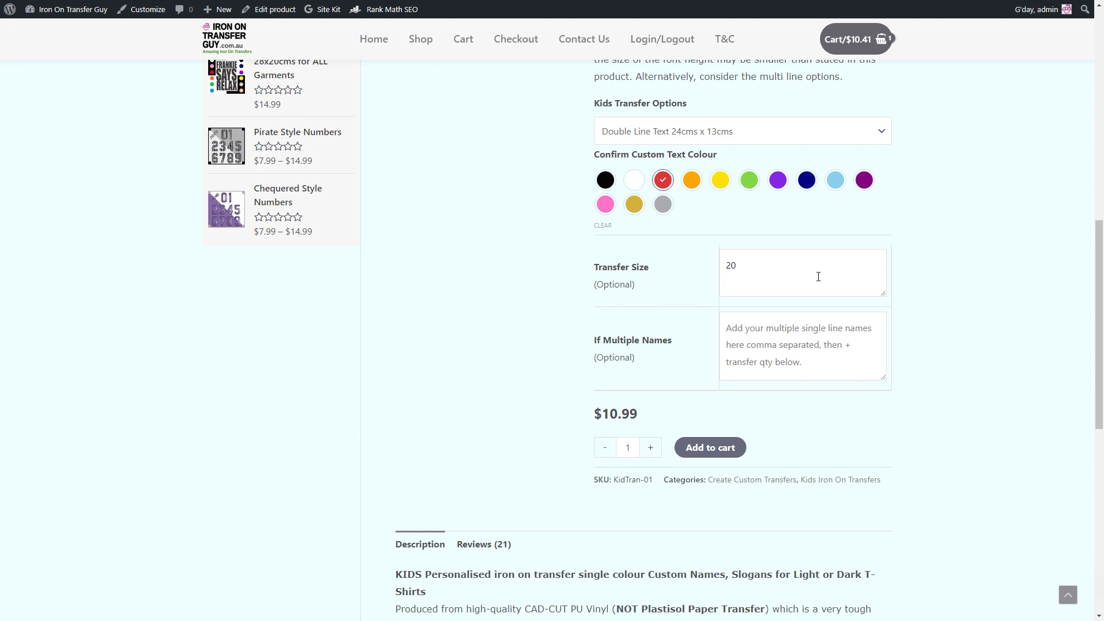
pyautogui.write('m wide')
# Remove the second HELLO line from the gold glitter text in the design
pyautogui.scroll(1, 838, 366)
pyautogui.scroll(8, 839, 365)
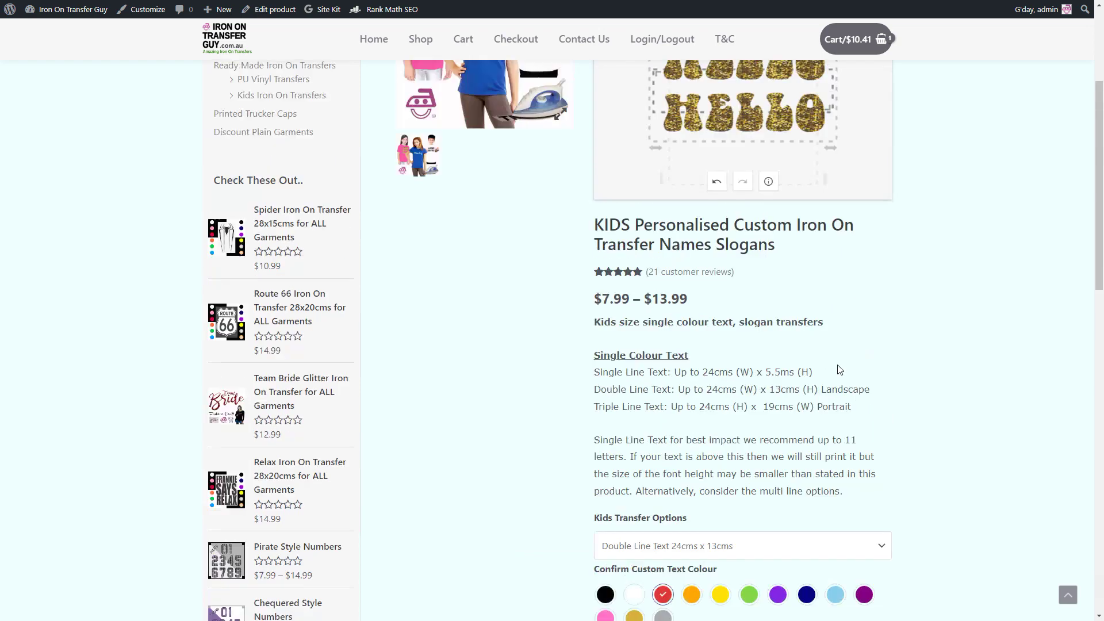
pyautogui.click(746, 222)
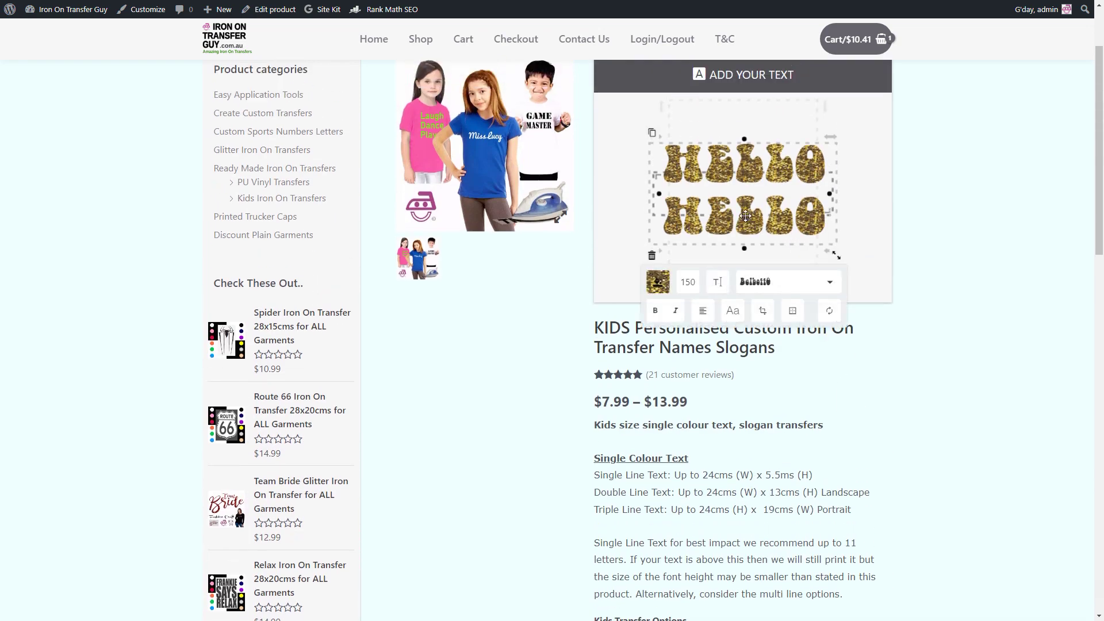
pyautogui.click(717, 282)
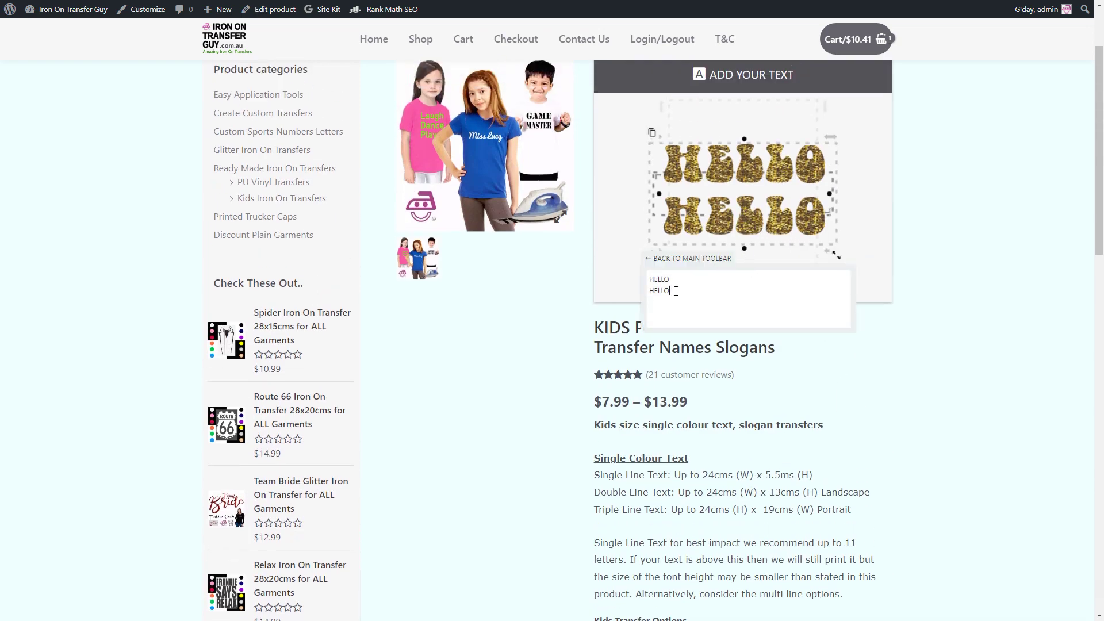
pyautogui.doubleClick(658, 292)
pyautogui.press('BackSpace')
# Move the single HELLO line down into the single-line guide, close its text editing and deselect it
pyautogui.click(743, 164)
pyautogui.moveTo(743, 167); pyautogui.dragTo(746, 199)
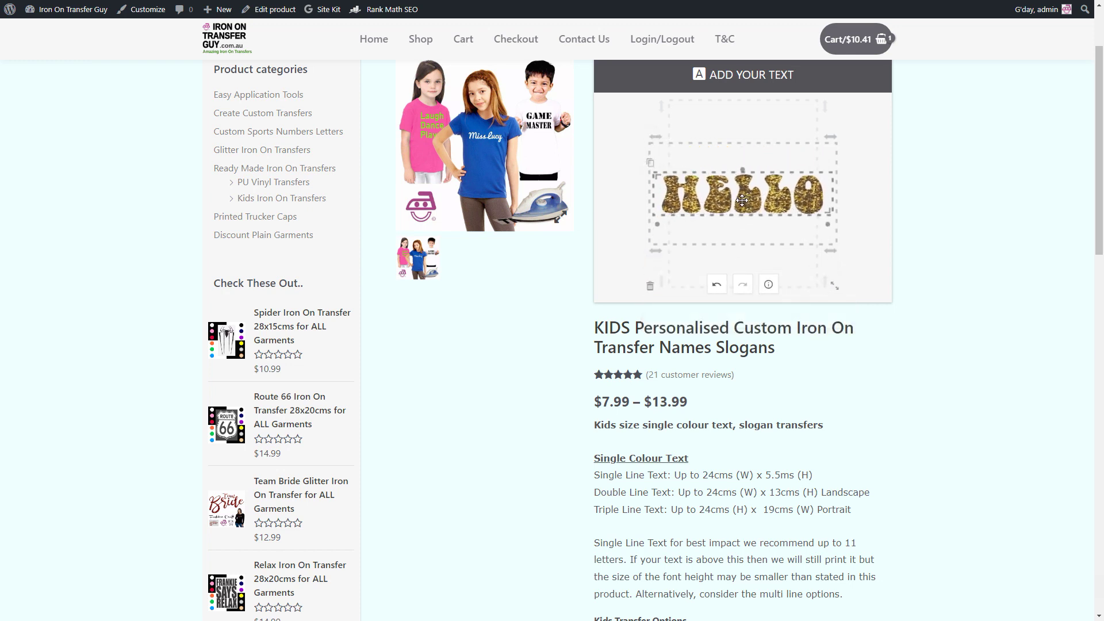
pyautogui.click(746, 199)
pyautogui.scroll(-3, 839, 183)
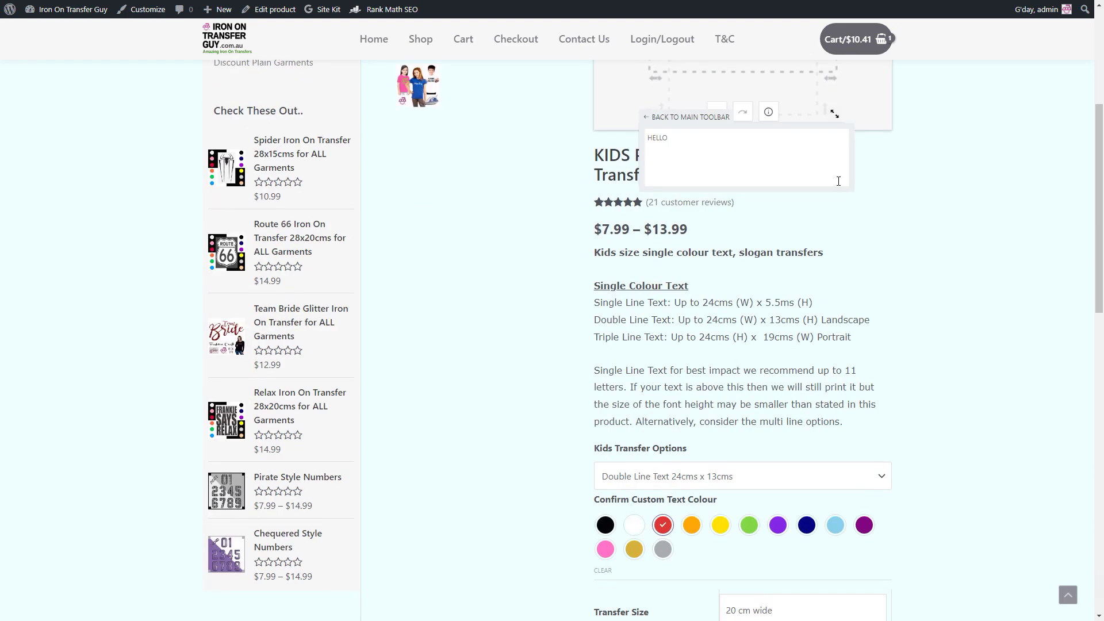
pyautogui.scroll(2, 838, 147)
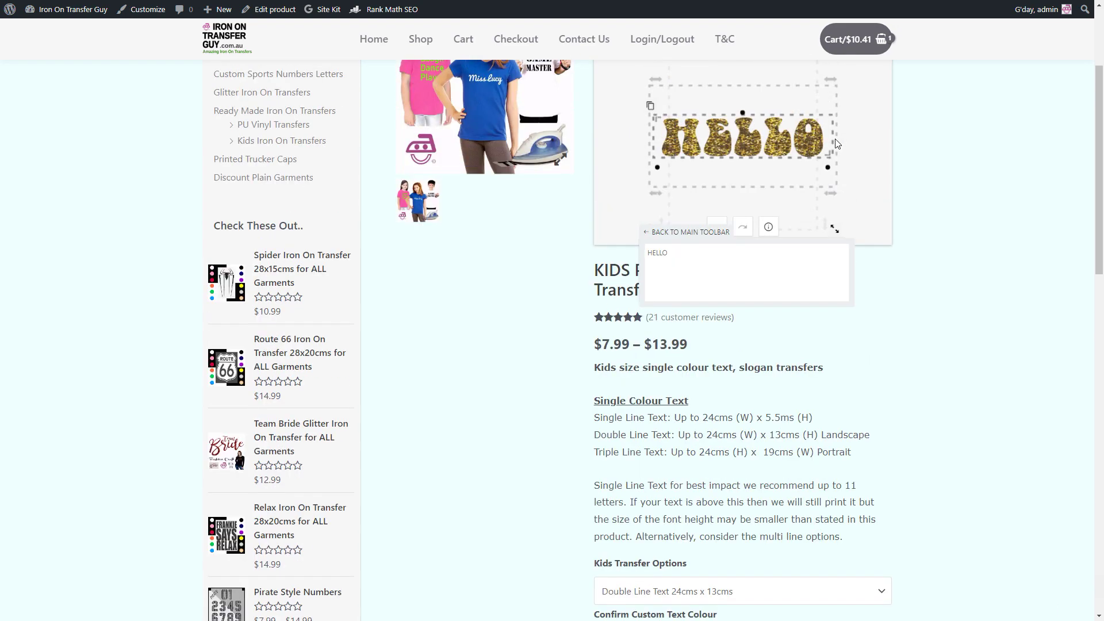
pyautogui.click(689, 232)
pyautogui.click(876, 236)
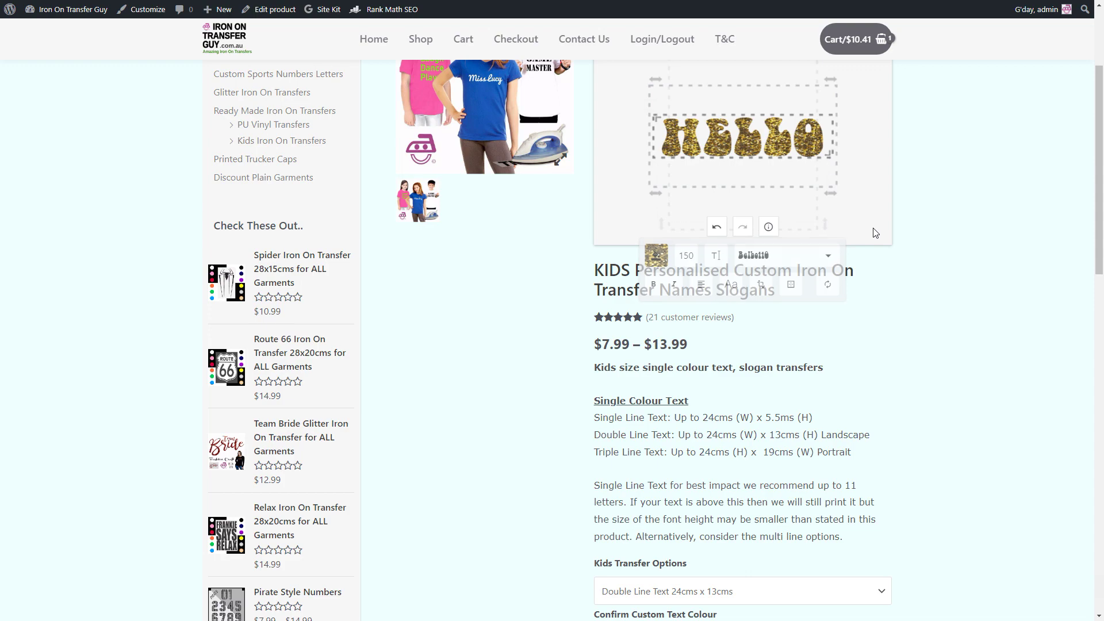
# Enter "HELLO" and two first names, separated by commas, as the optional multiple names for the kids transfer
pyautogui.scroll(-2, 886, 257)
pyautogui.scroll(-8, 886, 257)
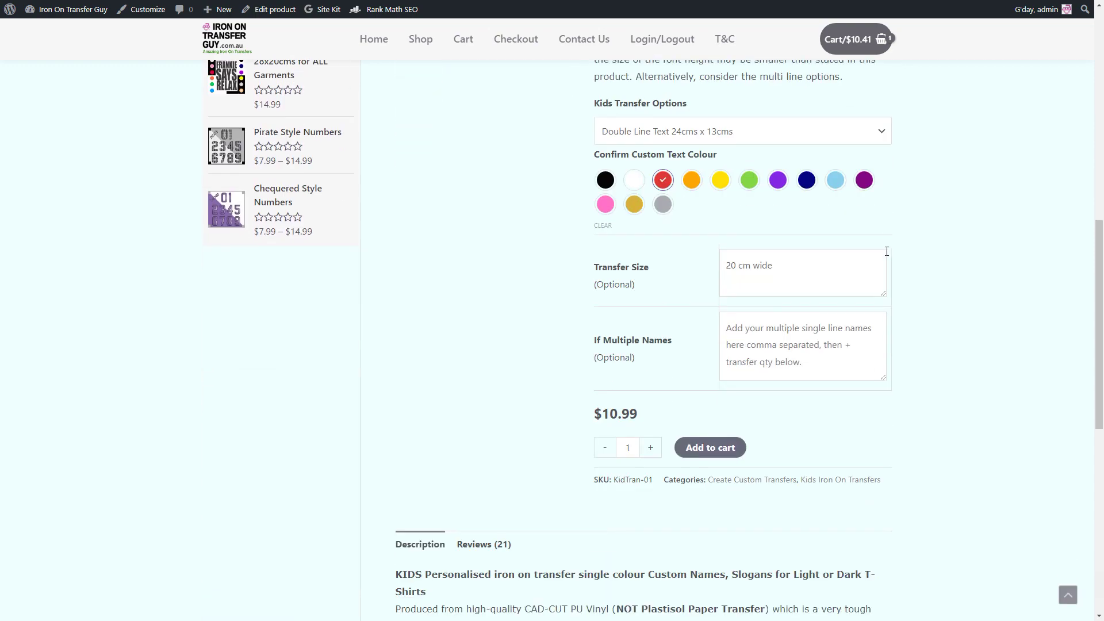
pyautogui.scroll(3, 887, 252)
pyautogui.scroll(8, 887, 252)
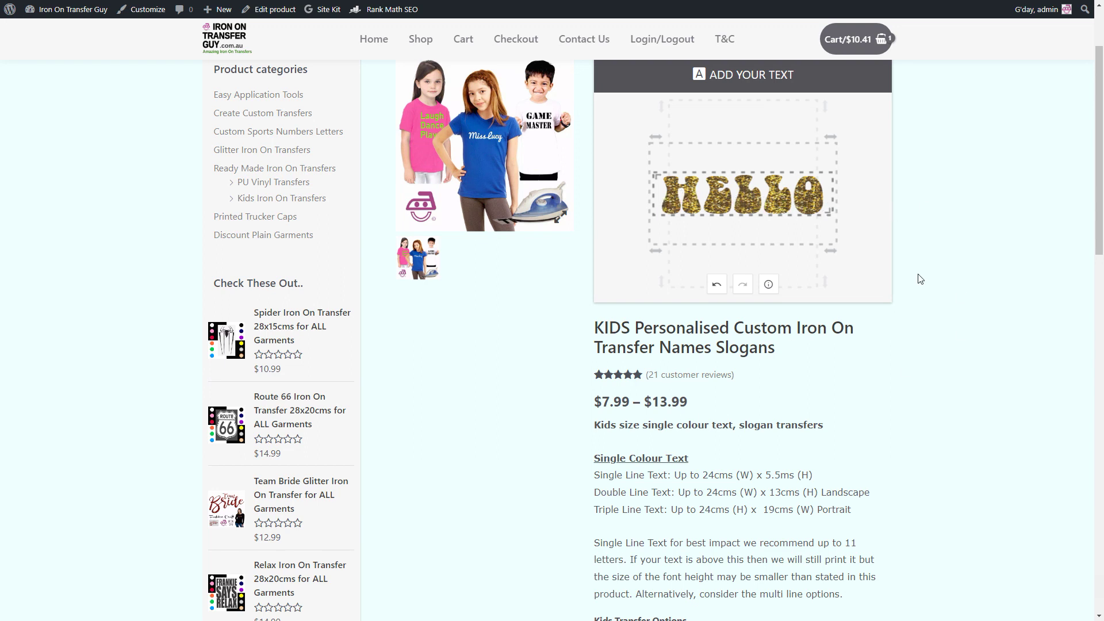
pyautogui.scroll(-3, 920, 278)
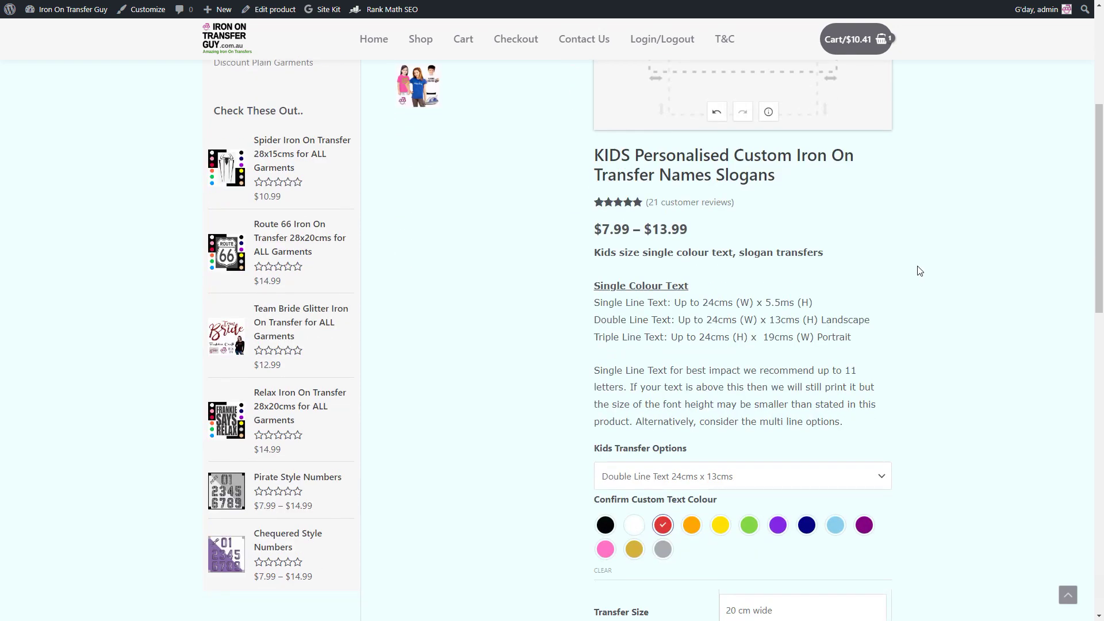
pyautogui.scroll(-7, 921, 271)
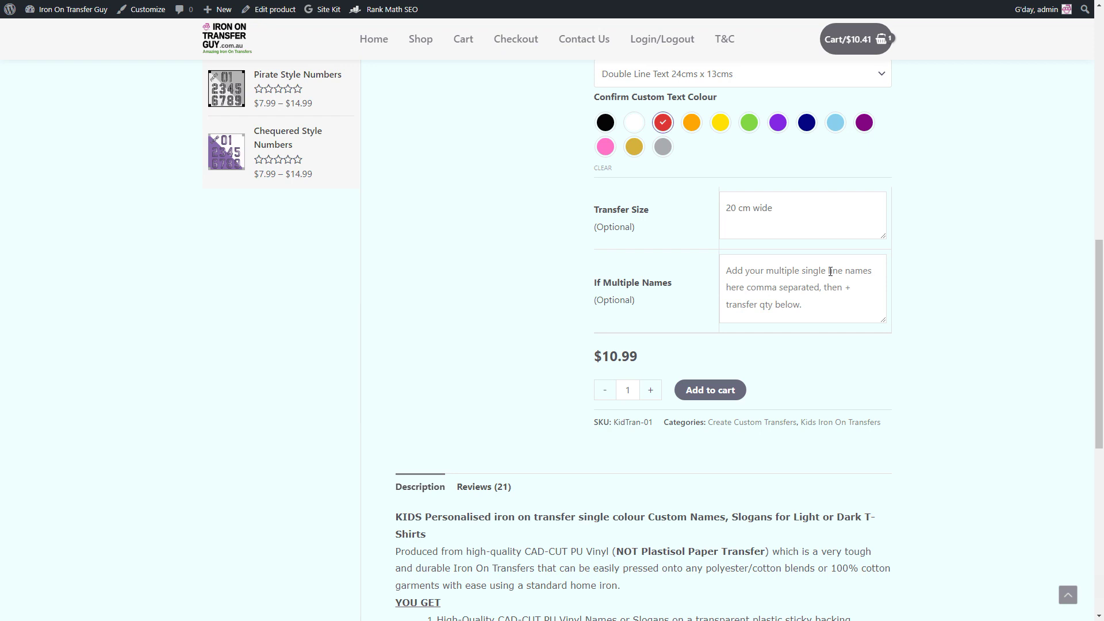
pyautogui.click(739, 272)
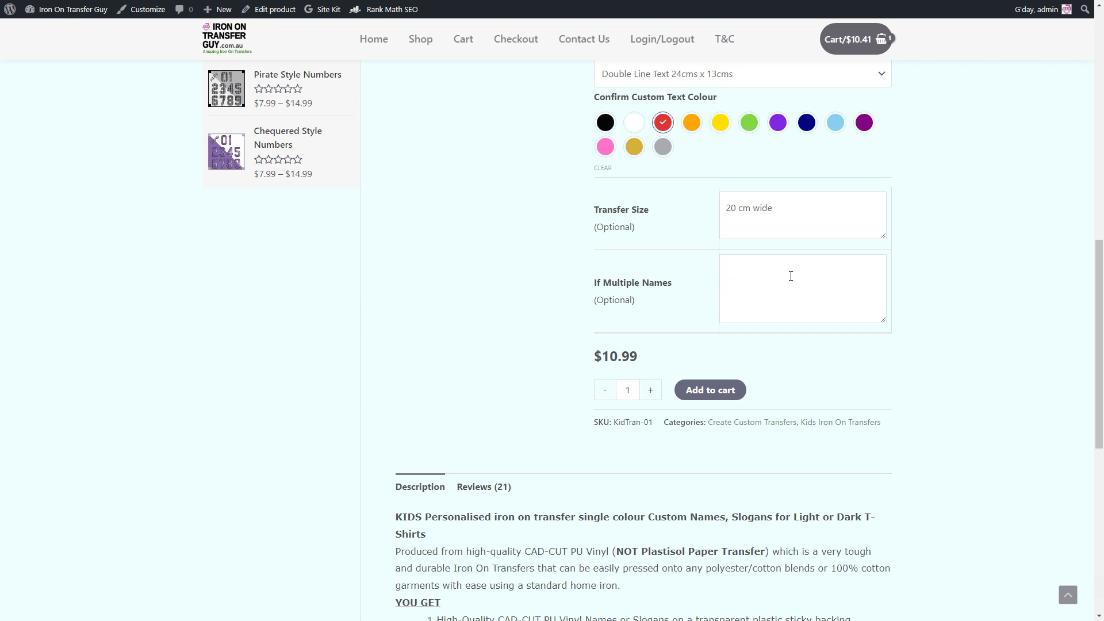
pyautogui.scroll(10, 966, 227)
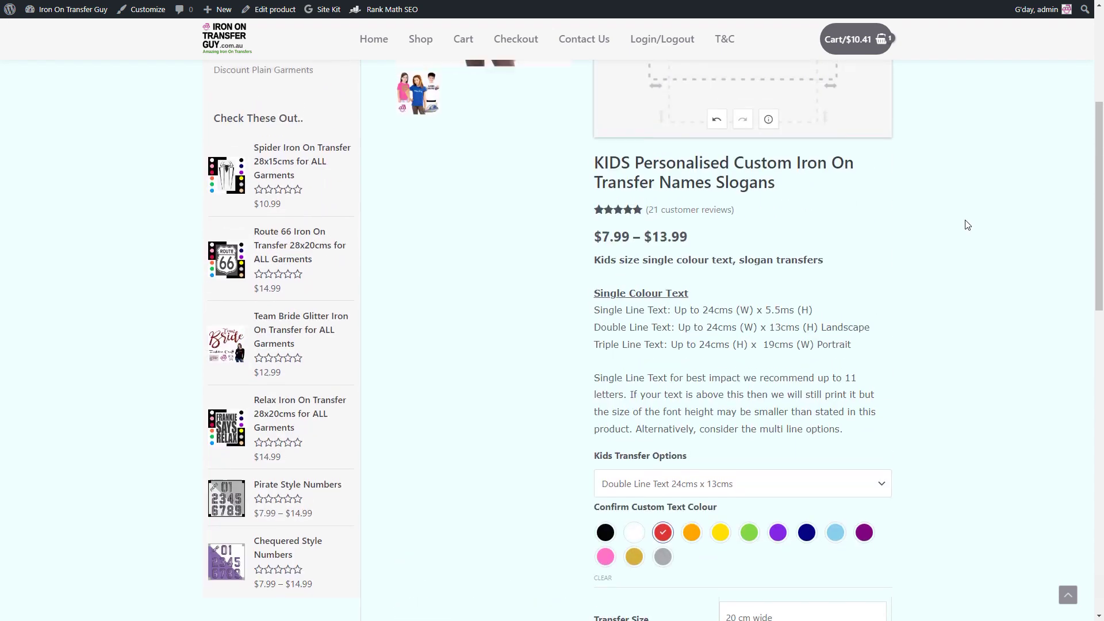
pyautogui.scroll(-8, 979, 267)
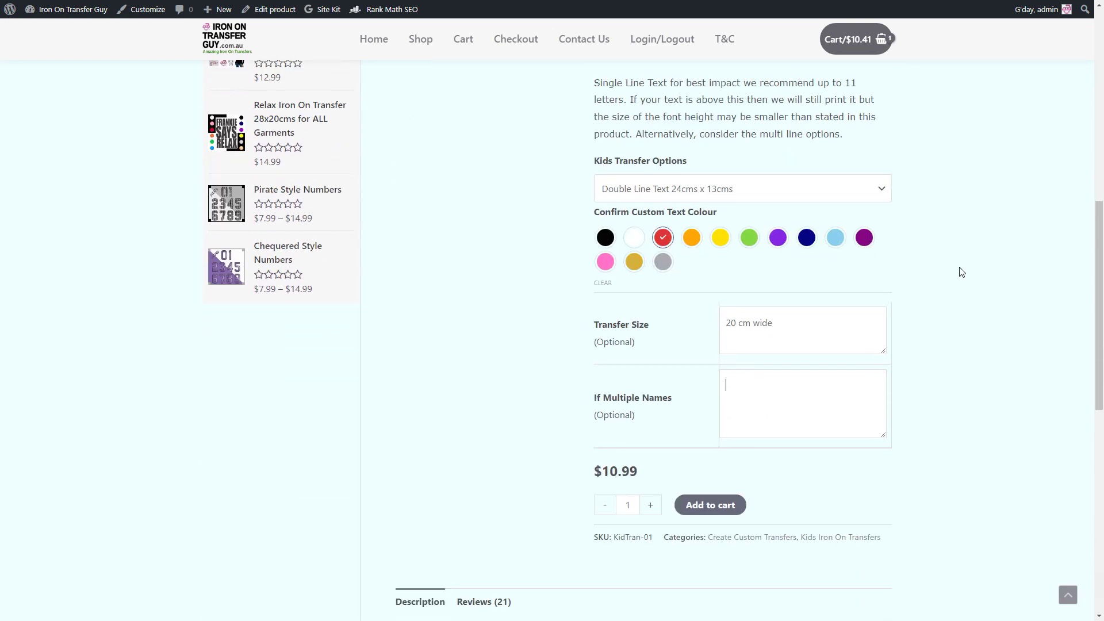
pyautogui.write('HELLO')
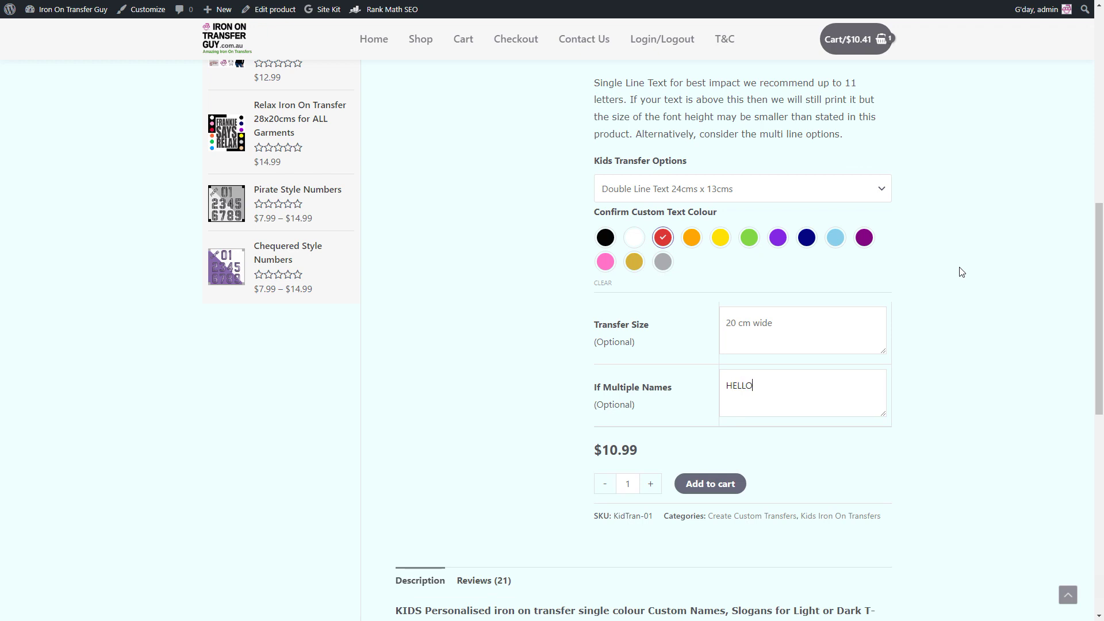
pyautogui.write(', DAVID, TONY,')
# Change the first entry in the multiple names list to lowercase "hello"
pyautogui.moveTo(752, 386); pyautogui.dragTo(733, 386)
pyautogui.write('ello')
pyautogui.moveTo(732, 386); pyautogui.dragTo(726, 386)
pyautogui.write('h')
# Set the kids transfer quantity to 3 and add it to the cart
pyautogui.scroll(8, 758, 399)
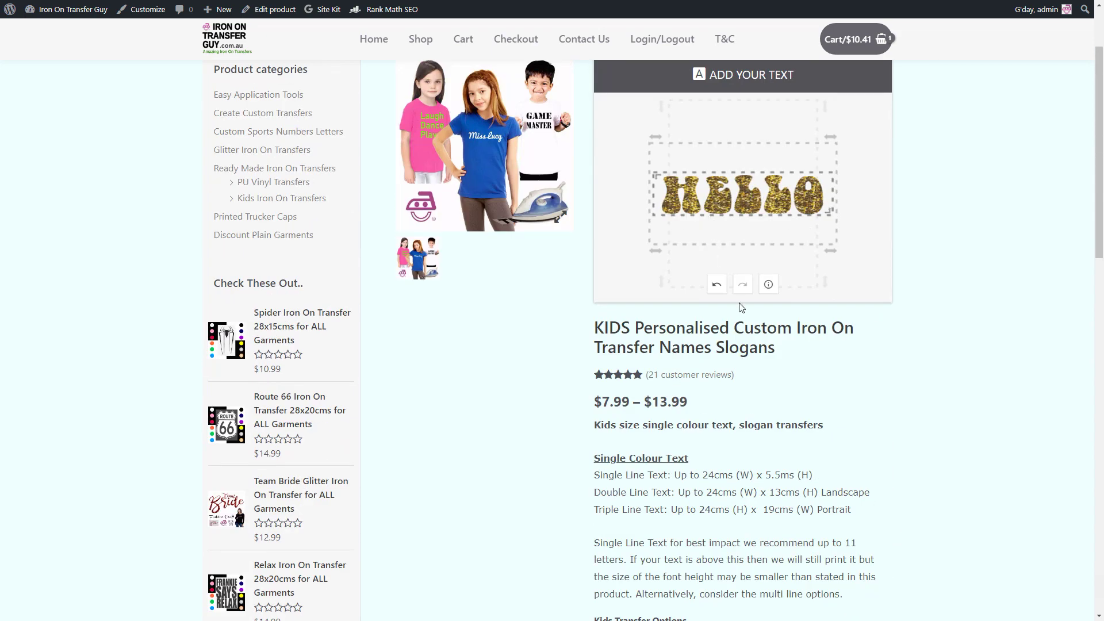
pyautogui.scroll(-5, 789, 369)
pyautogui.scroll(-3, 788, 368)
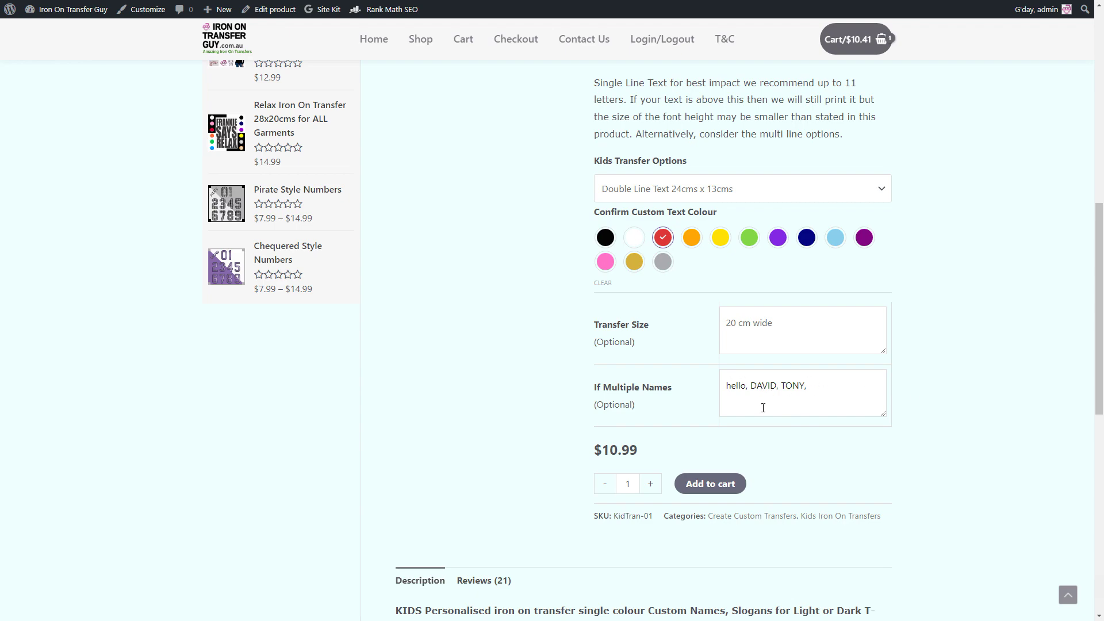
pyautogui.scroll(5, 794, 345)
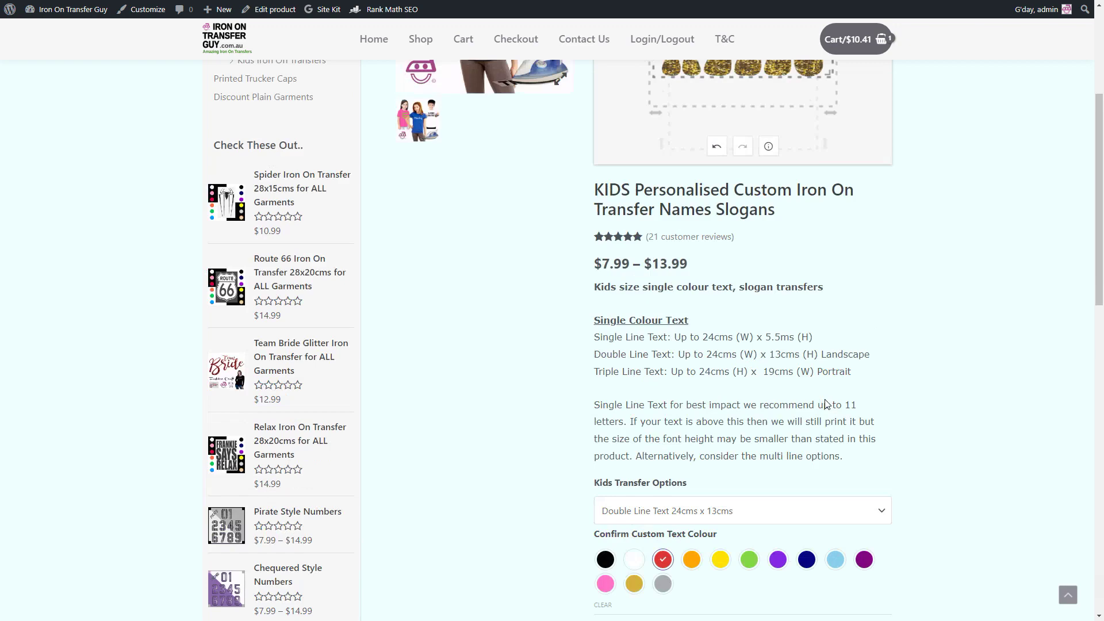
pyautogui.scroll(-3, 743, 337)
pyautogui.scroll(-2, 743, 337)
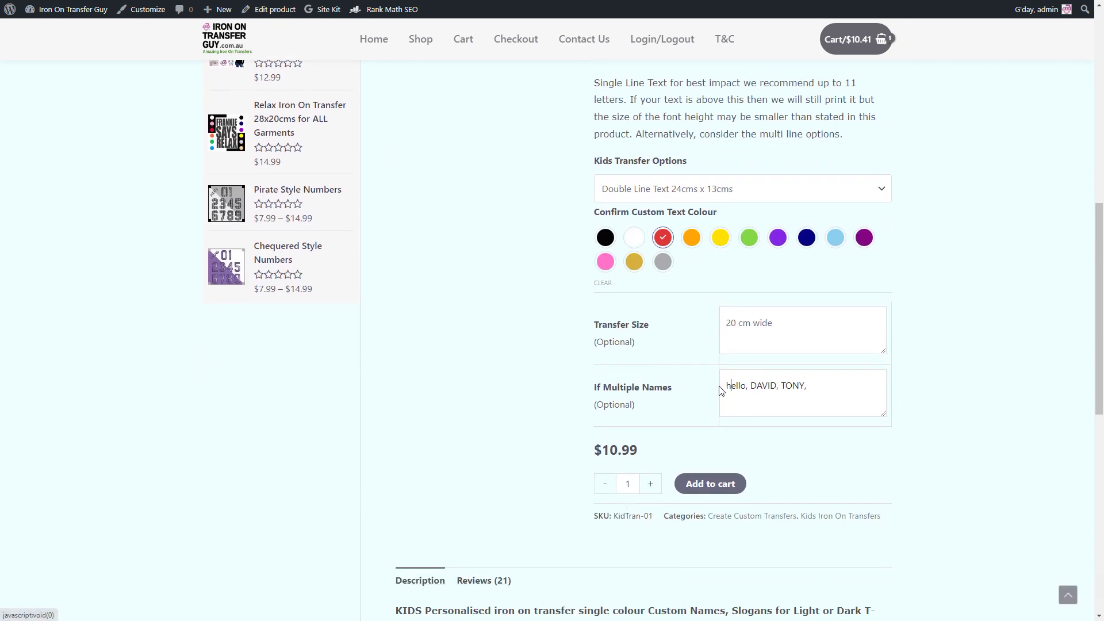
pyautogui.click(651, 485)
pyautogui.click(651, 485)
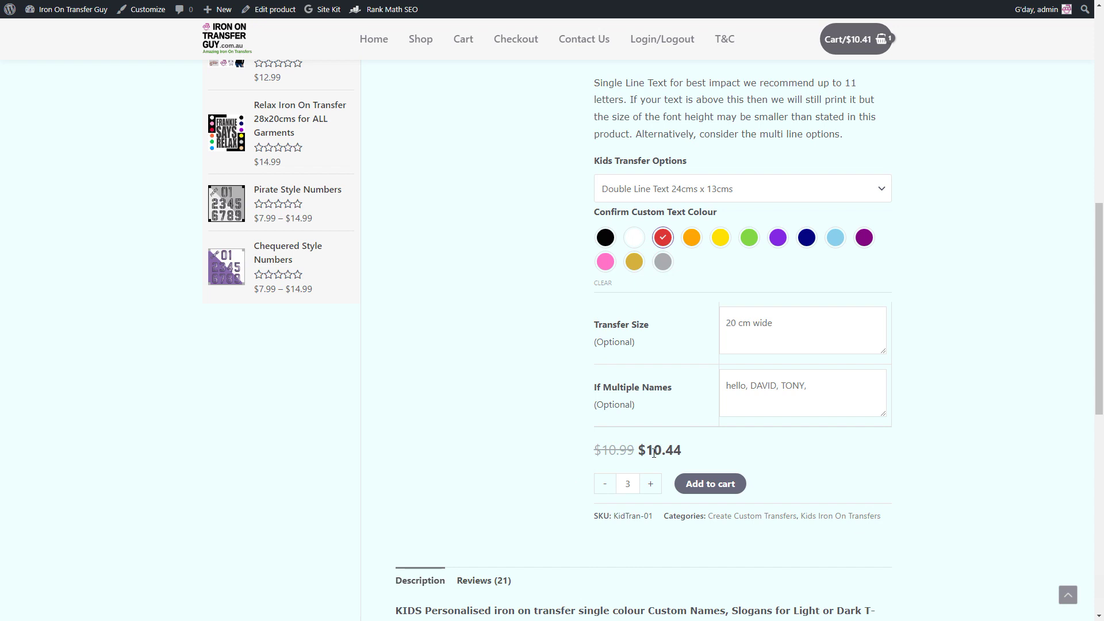
pyautogui.click(711, 485)
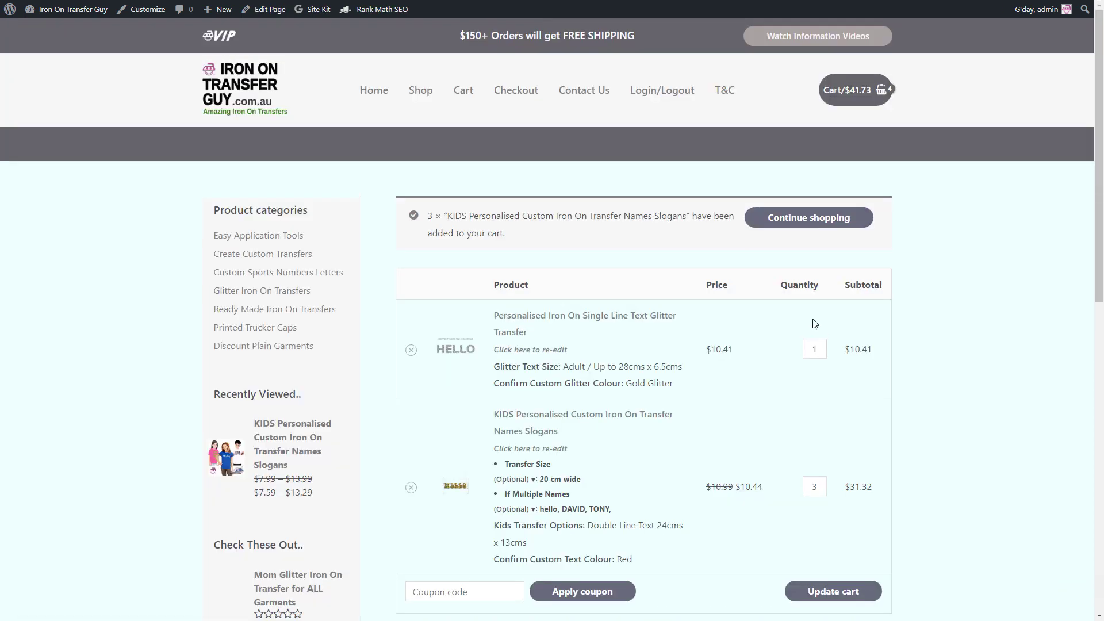
# Remove the Personalised Iron On Single Line Text Glitter Transfer from the cart
pyautogui.scroll(-1, 726, 360)
pyautogui.scroll(1, 727, 360)
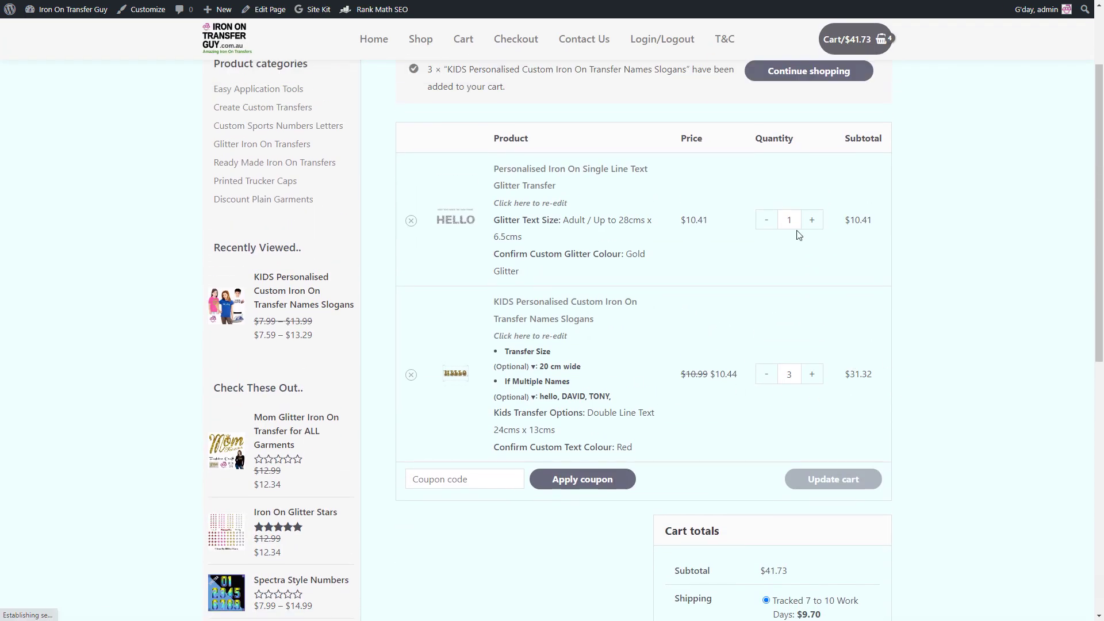
pyautogui.click(411, 220)
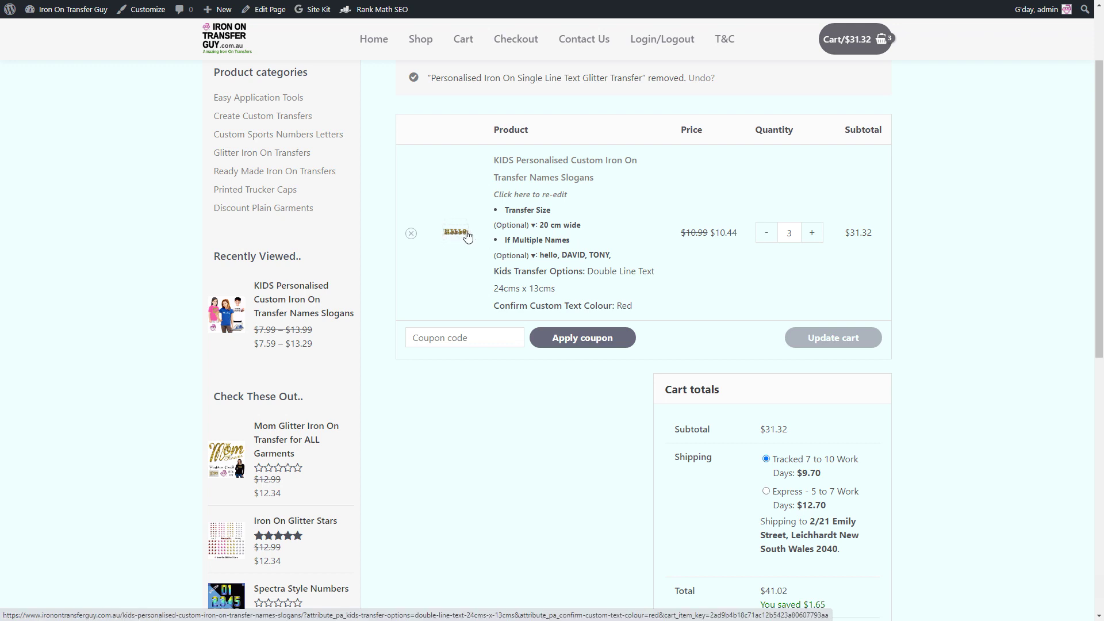
# Open the kids transfer for re-editing from the cart and close the introductory message and the text entry window
pyautogui.click(460, 234)
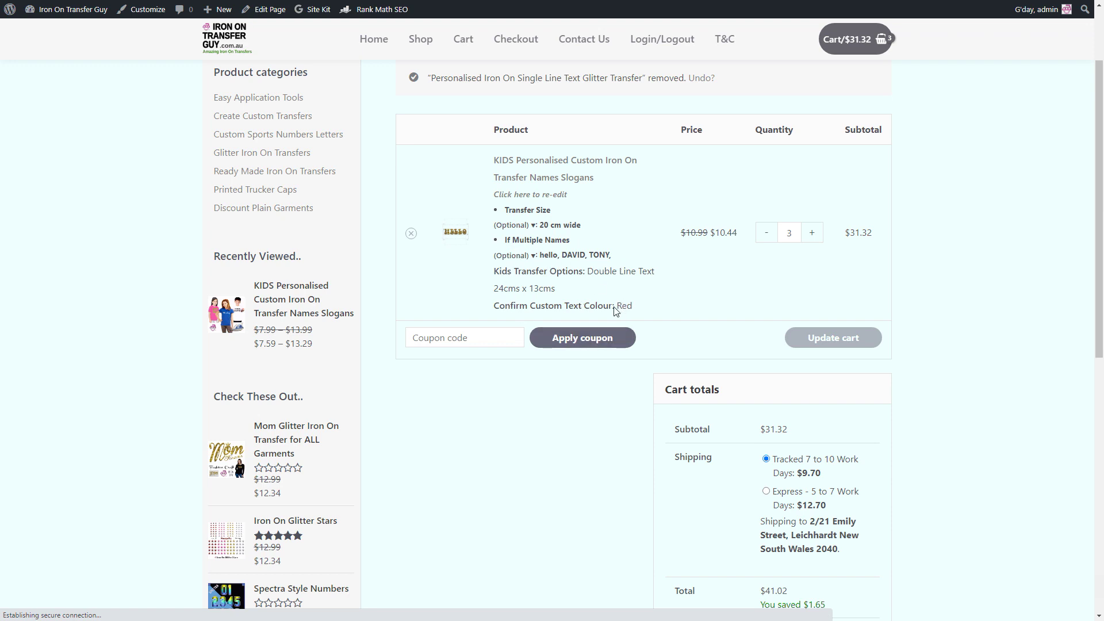
pyautogui.scroll(-1, 638, 308)
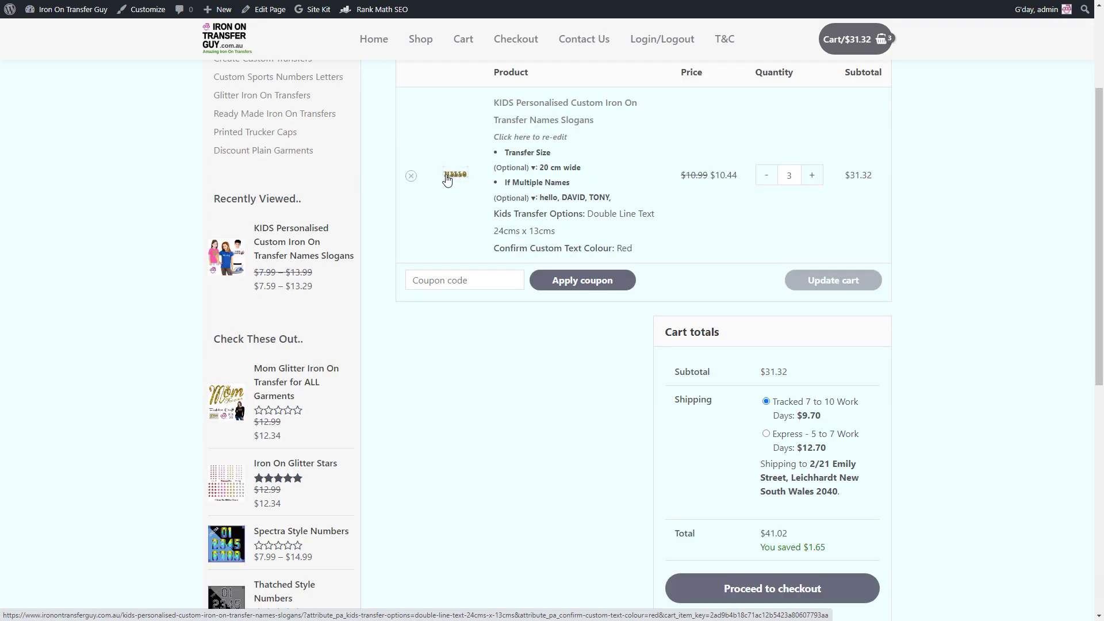
pyautogui.click(454, 178)
pyautogui.click(538, 137)
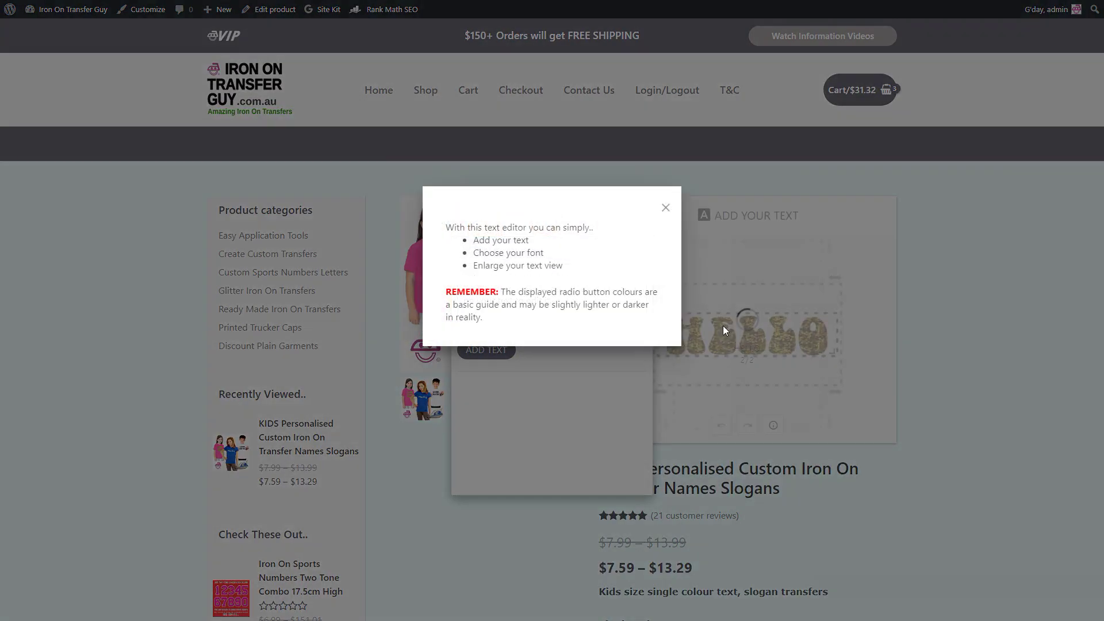
pyautogui.click(665, 207)
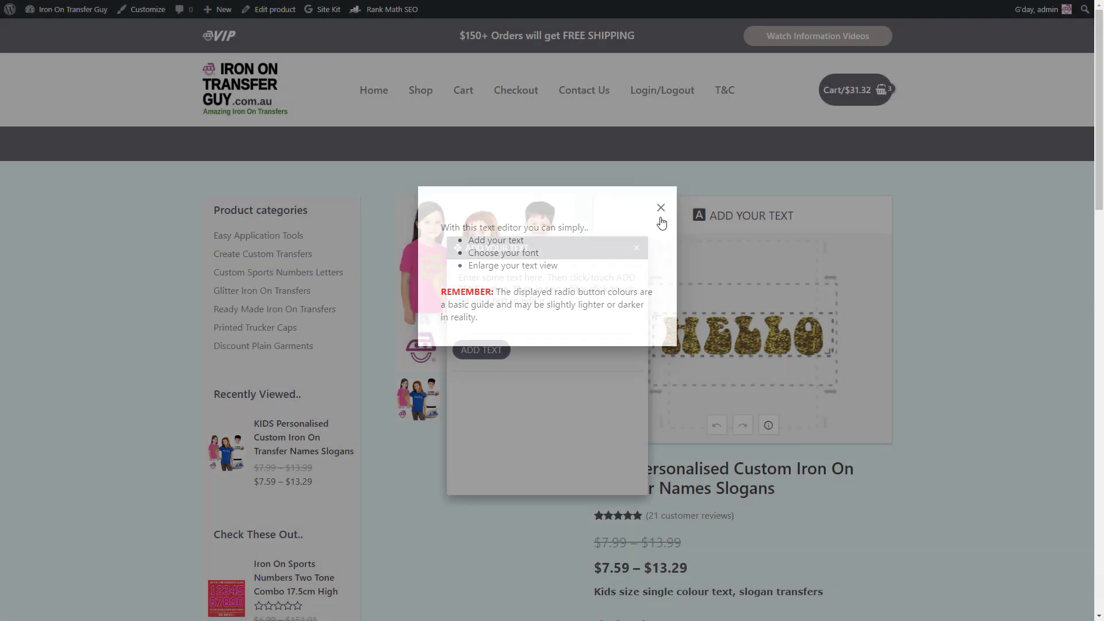
pyautogui.click(636, 247)
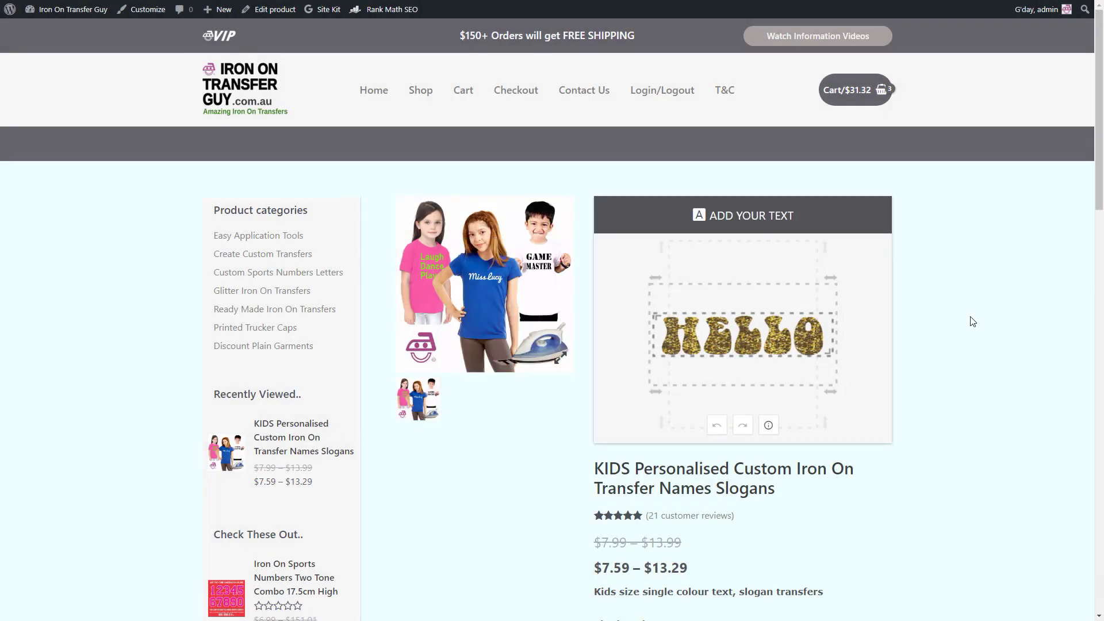
# Return to the cart and review the kids transfer's options, quantity, shipping choices and totals
pyautogui.moveTo(865, 92)
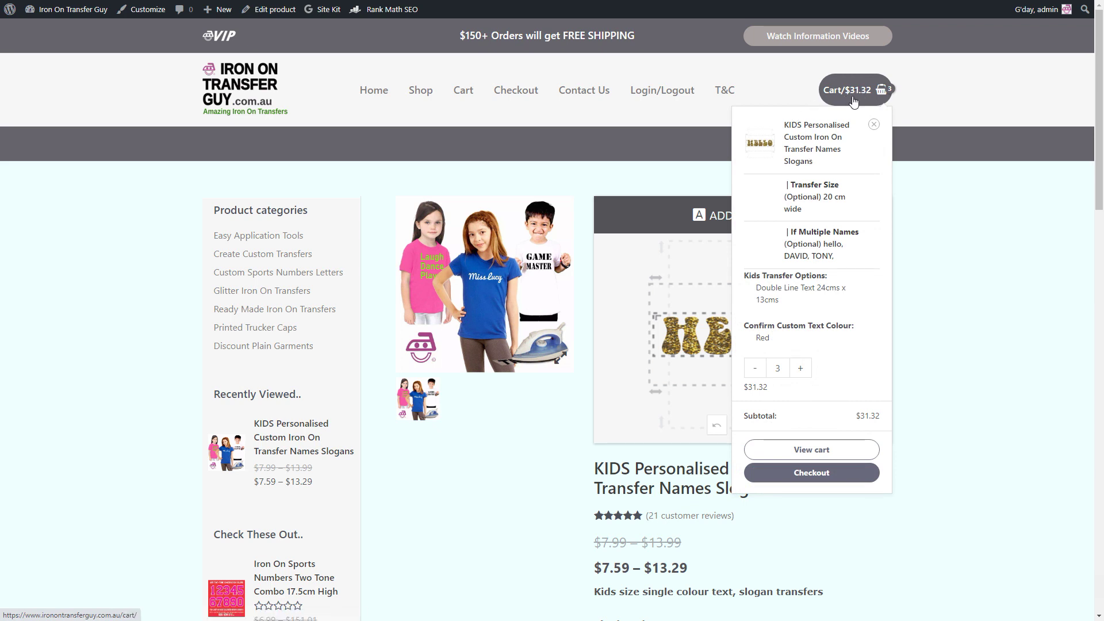
pyautogui.click(799, 472)
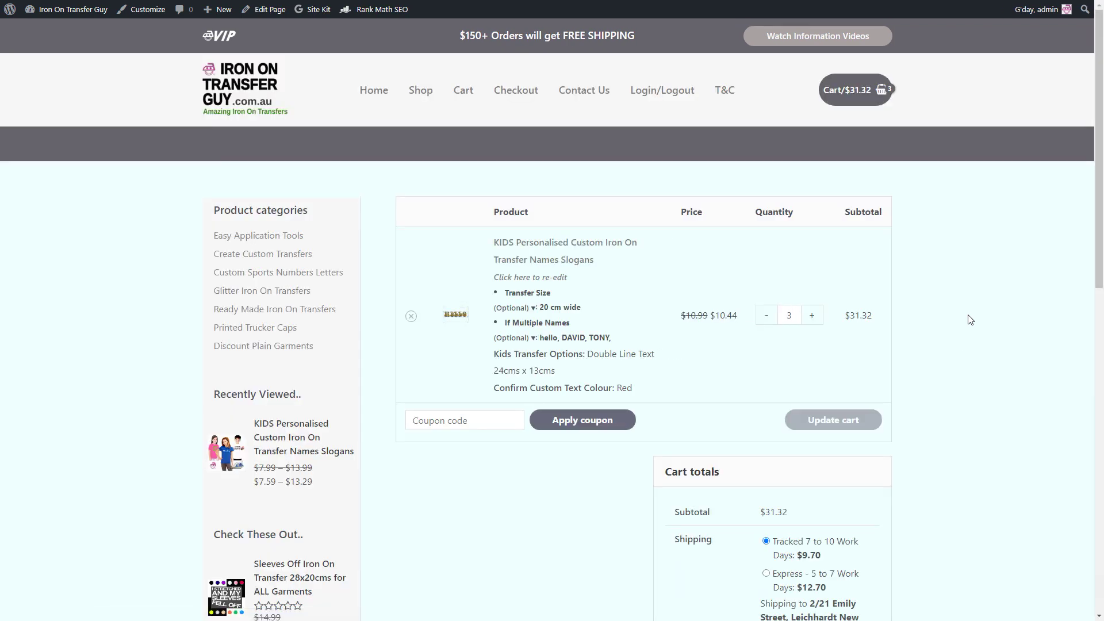
pyautogui.scroll(-3, 970, 318)
pyautogui.scroll(-1, 970, 319)
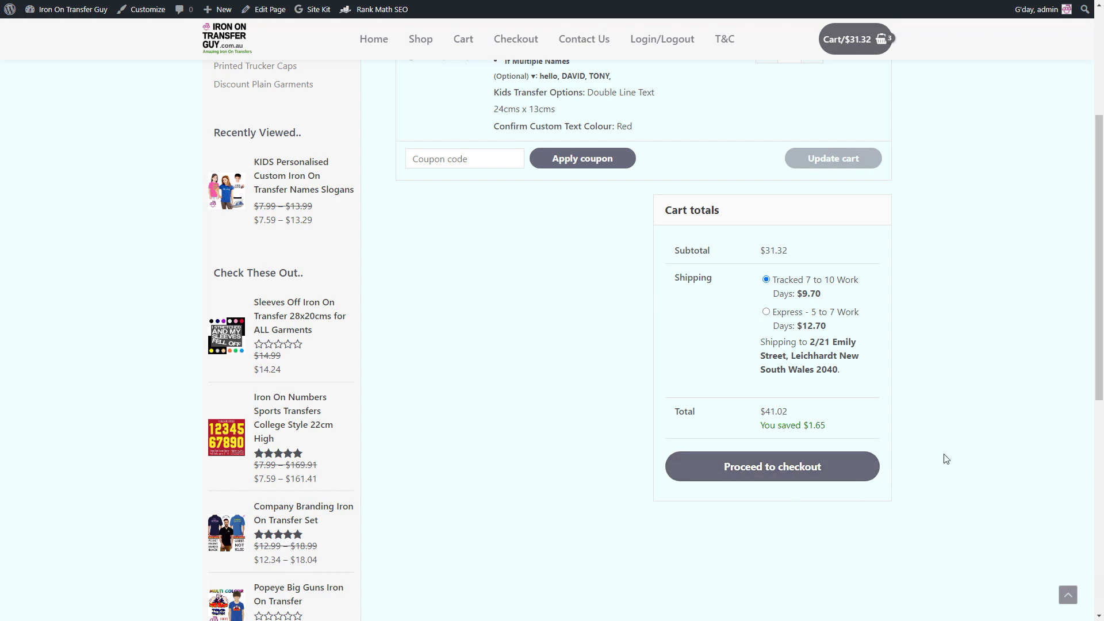
pyautogui.scroll(5, 946, 459)
pyautogui.scroll(-2, 945, 453)
pyautogui.scroll(2, 945, 453)
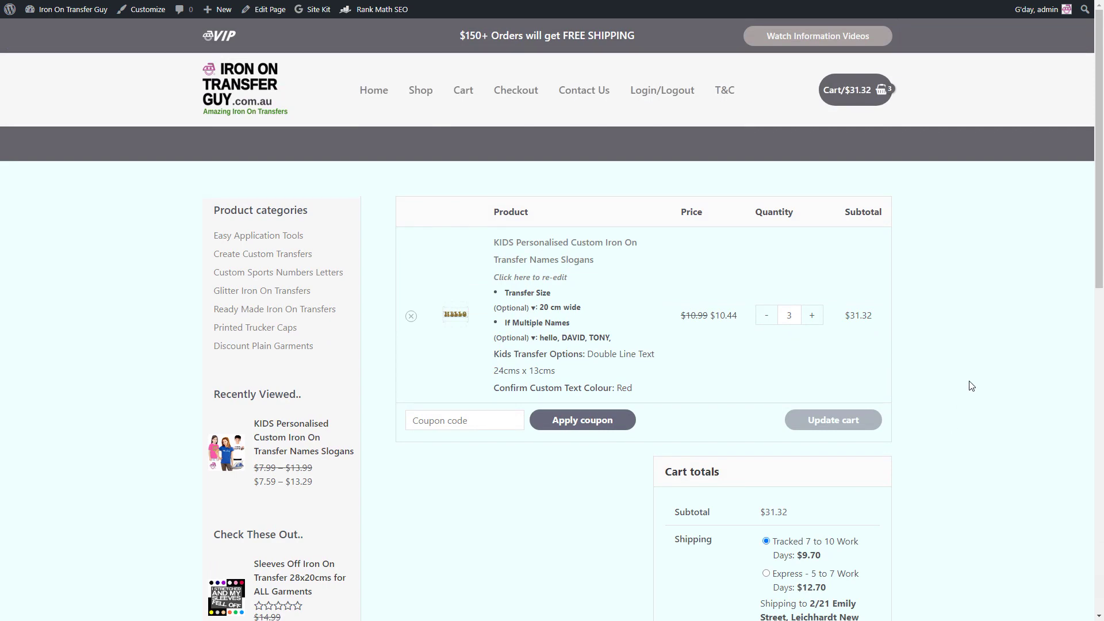
pyautogui.scroll(-2, 969, 384)
pyautogui.scroll(2, 978, 385)
# Reopen the kids transfer design from its cart item and dismiss the text editor's introductory message
pyautogui.click(458, 317)
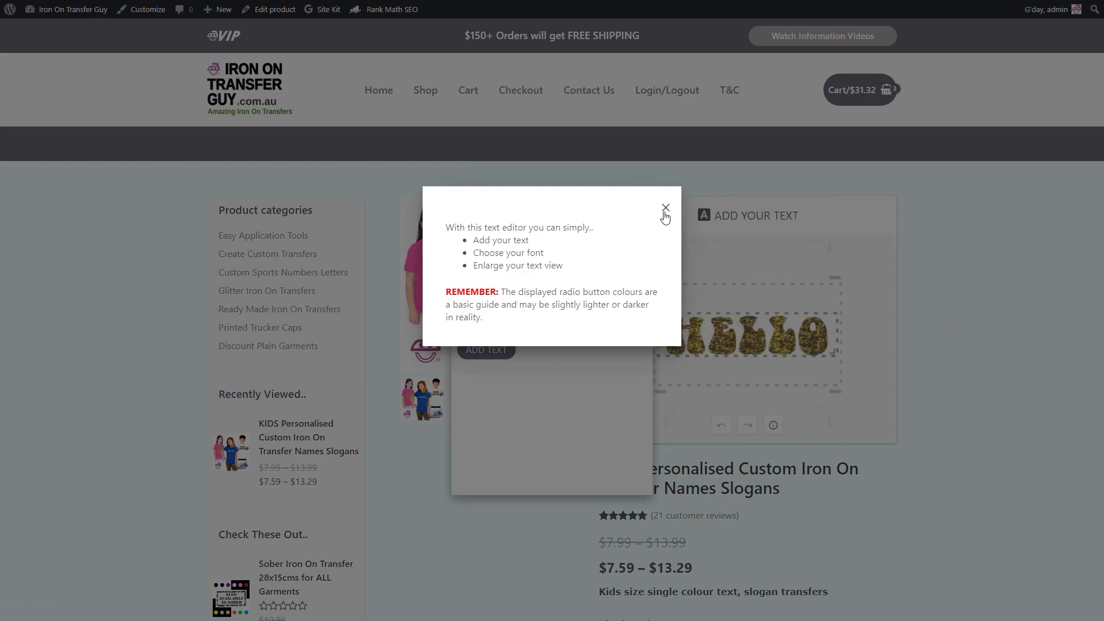
pyautogui.click(666, 207)
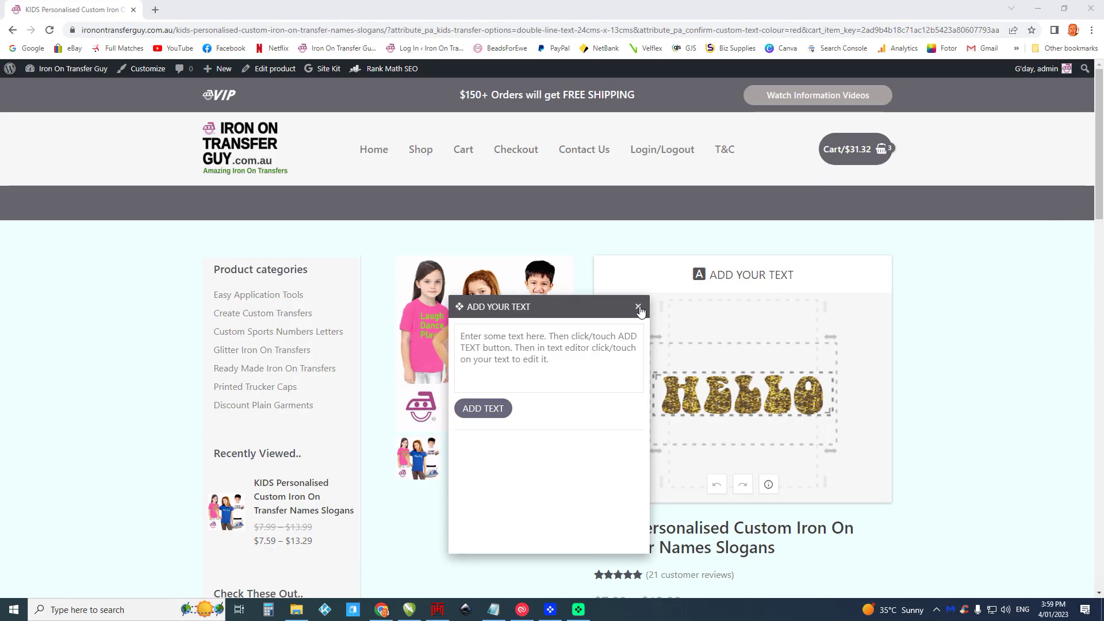